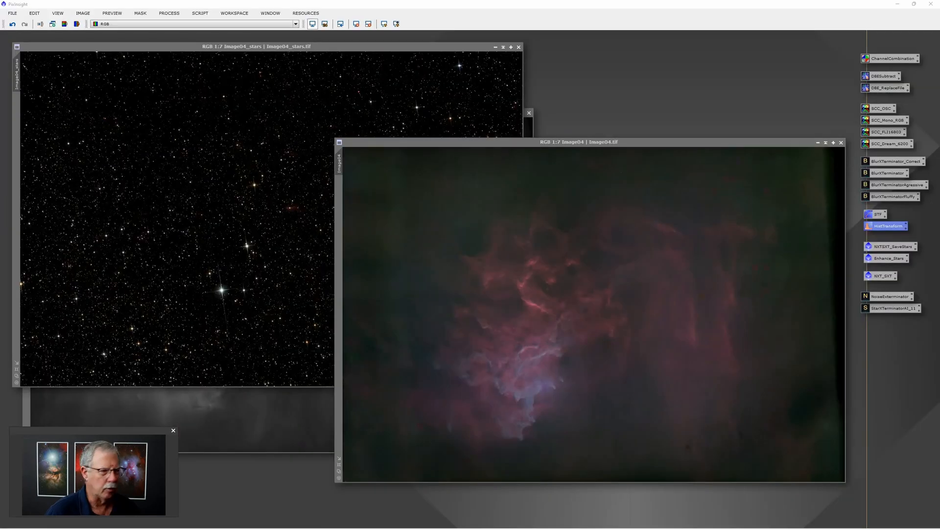
Rearrange the Image04, Ha master and Image04_stars windows to view each image, bringing the stars image to the front.
click(784, 176)
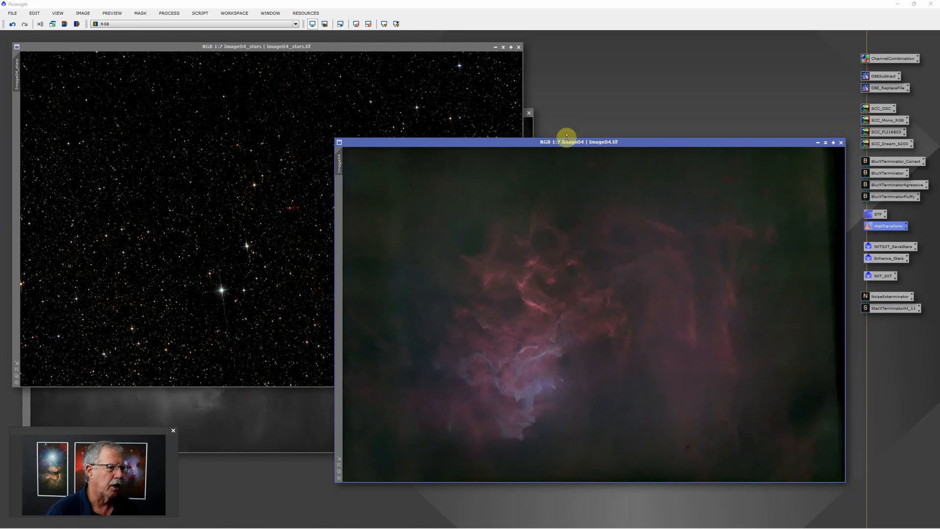
drag(566, 142, 542, 221)
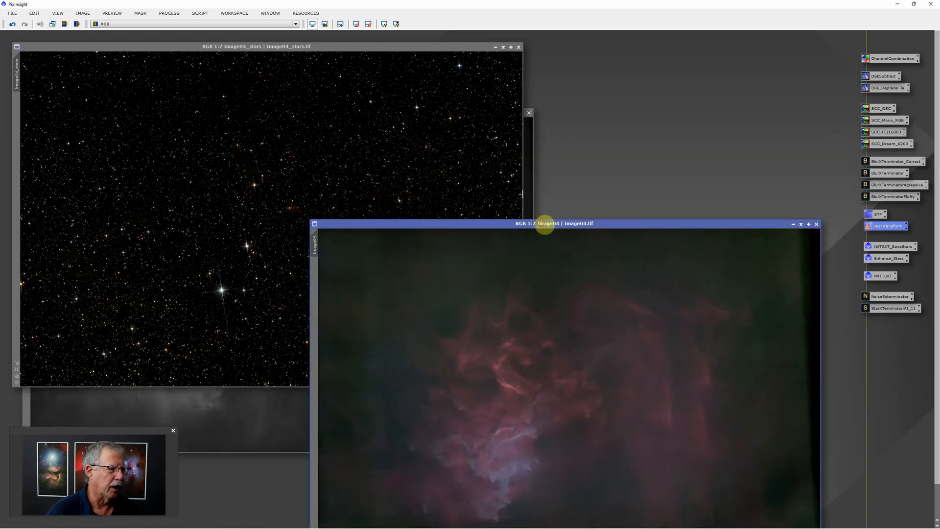
click(529, 165)
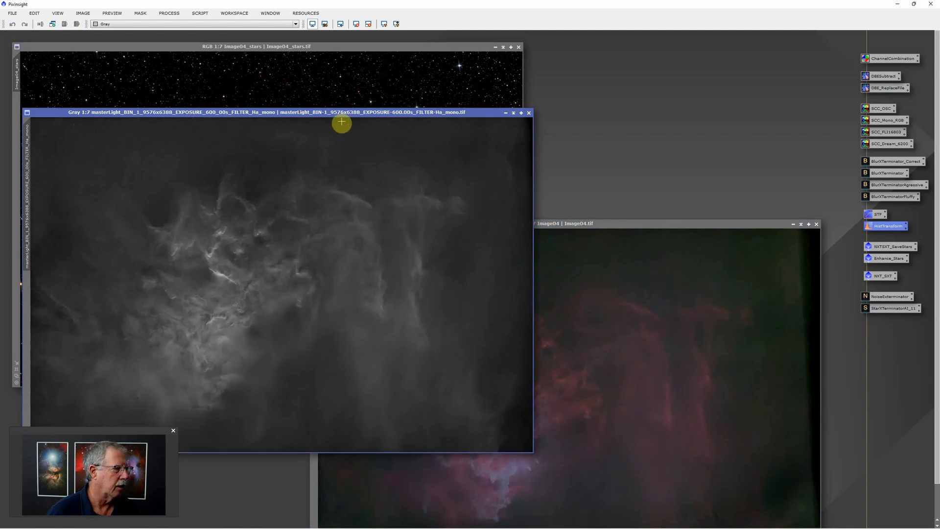
drag(341, 116, 477, 113)
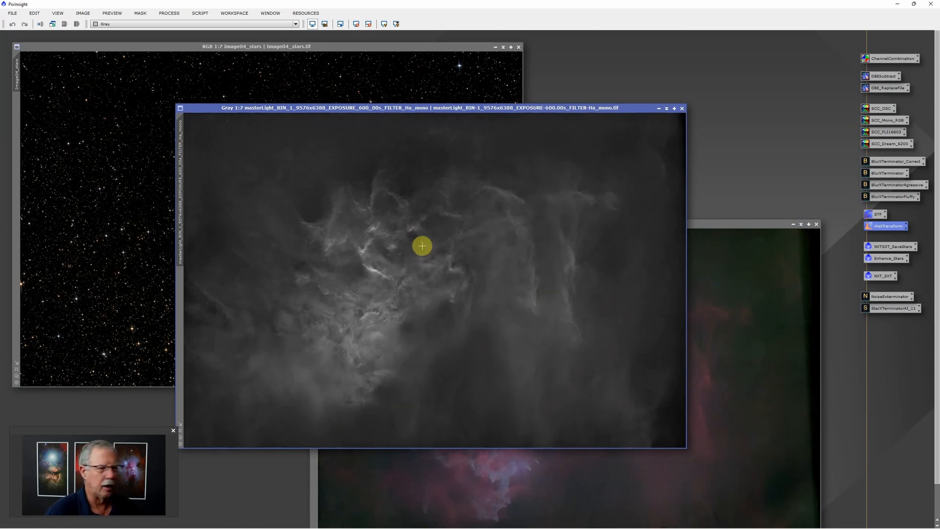
drag(436, 109, 413, 110)
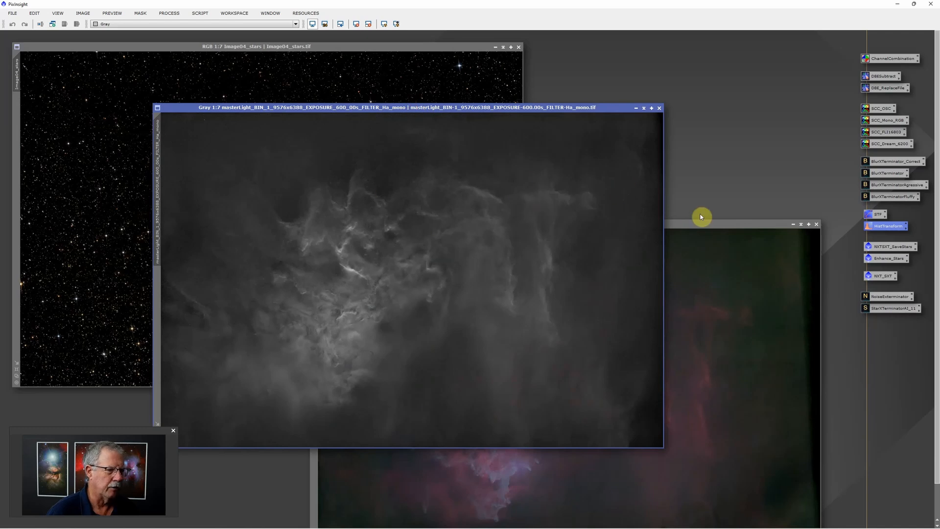
click(704, 225)
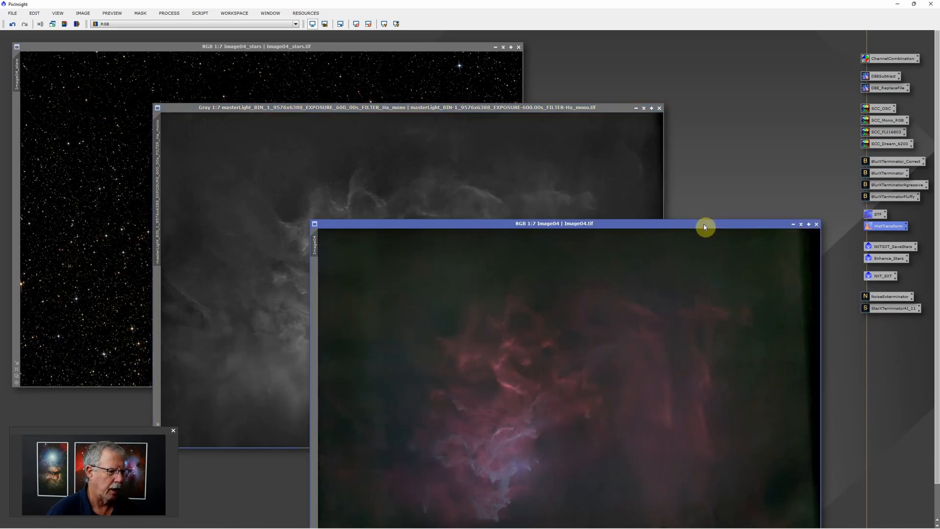
click(285, 47)
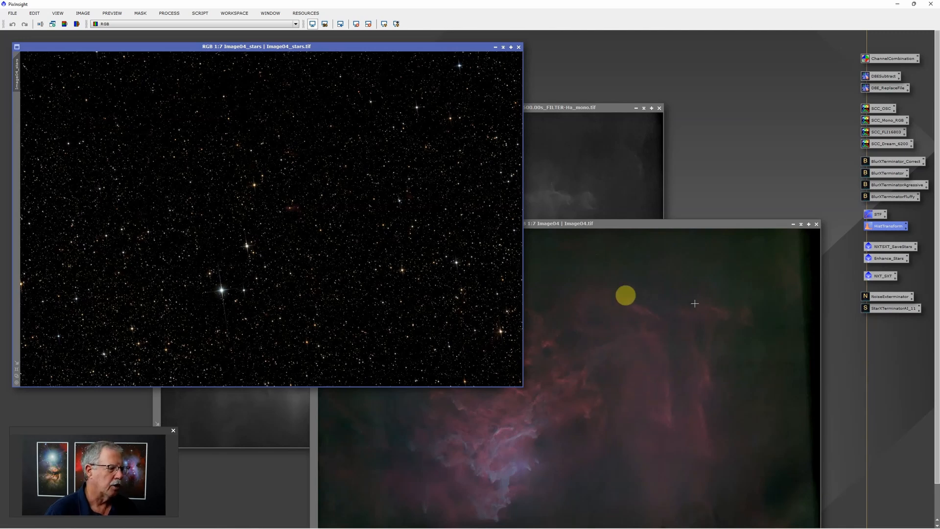
Switch to Photoshop, look up the Load Files into Stack script without running it, and deselect the Levels 1 layer.
mouse_move(489, 528)
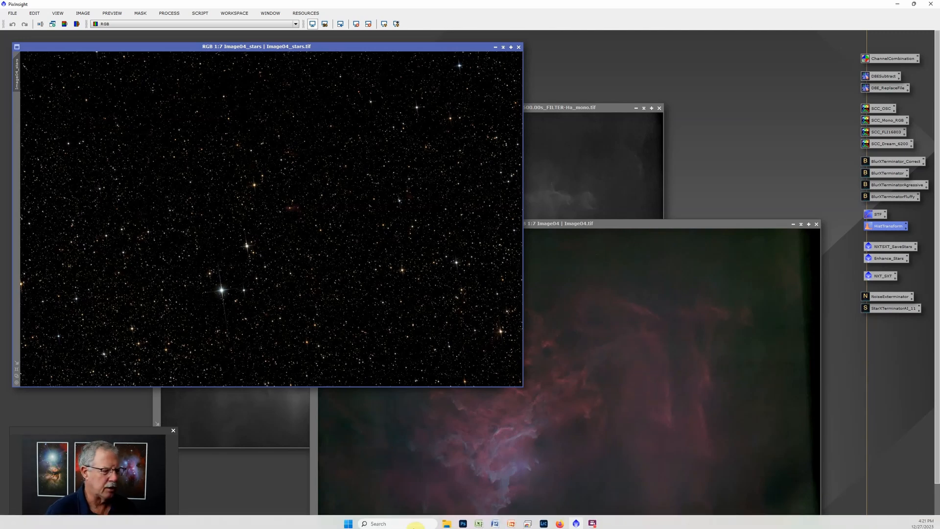
click(463, 520)
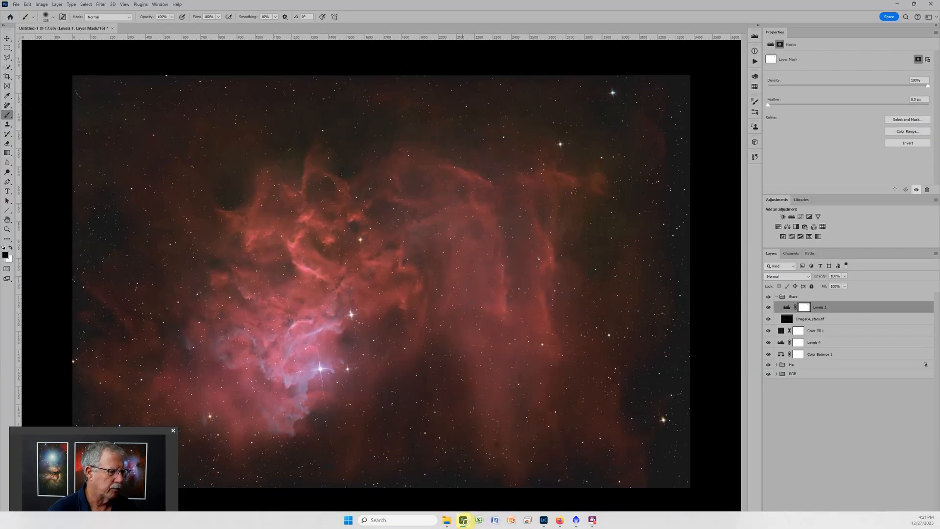
click(16, 5)
mouse_move(28, 199)
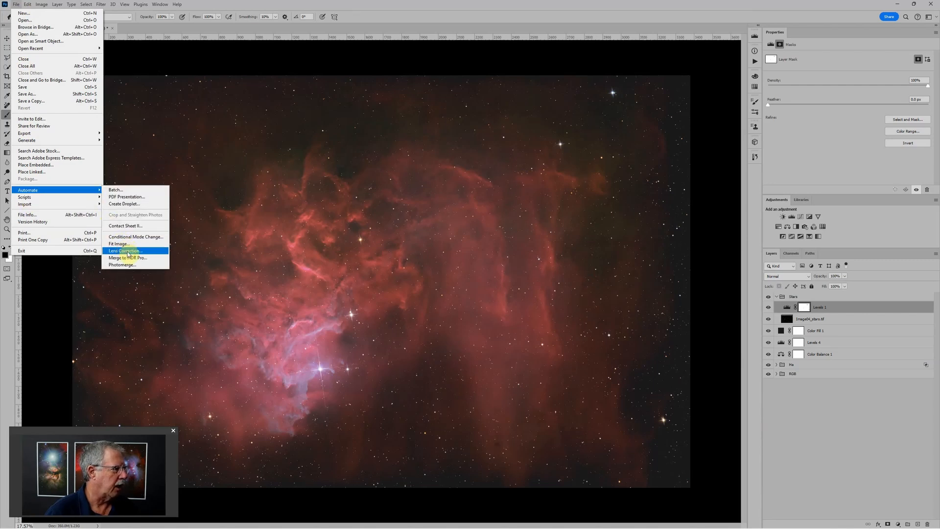
mouse_move(83, 200)
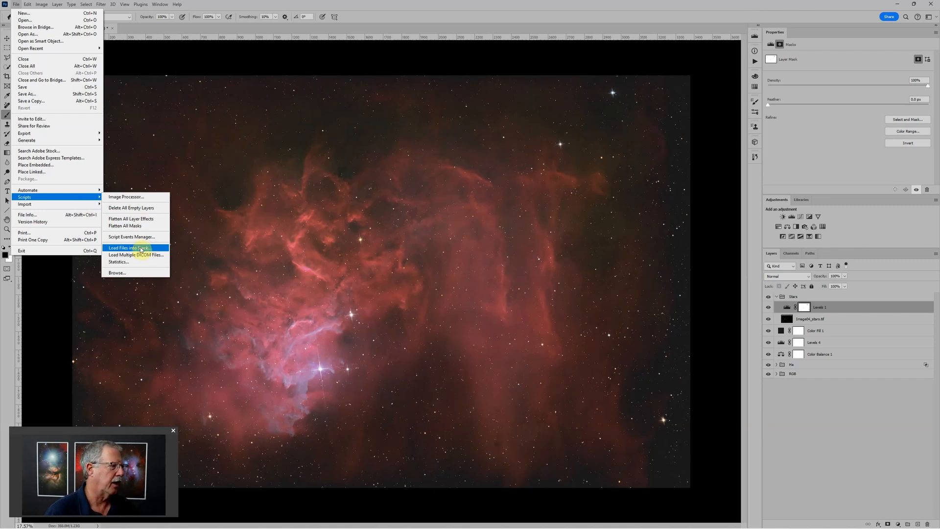
click(822, 439)
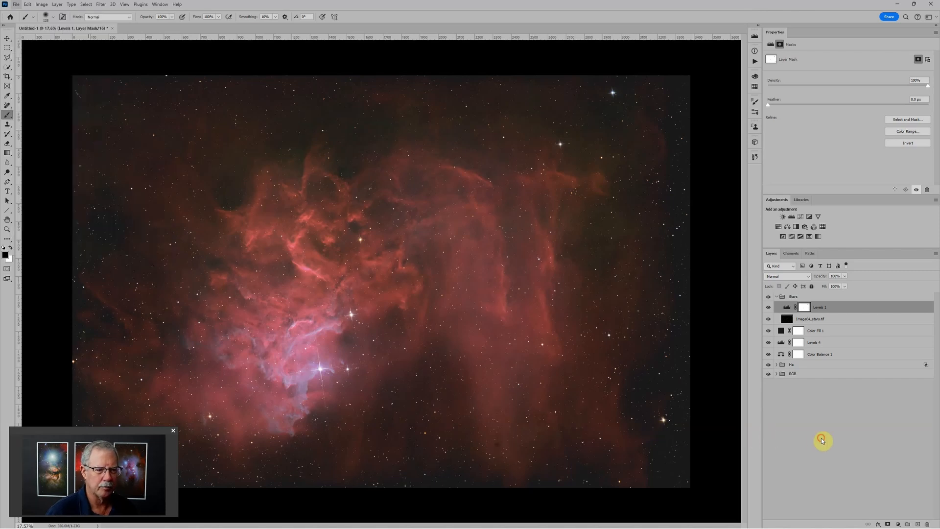
click(821, 438)
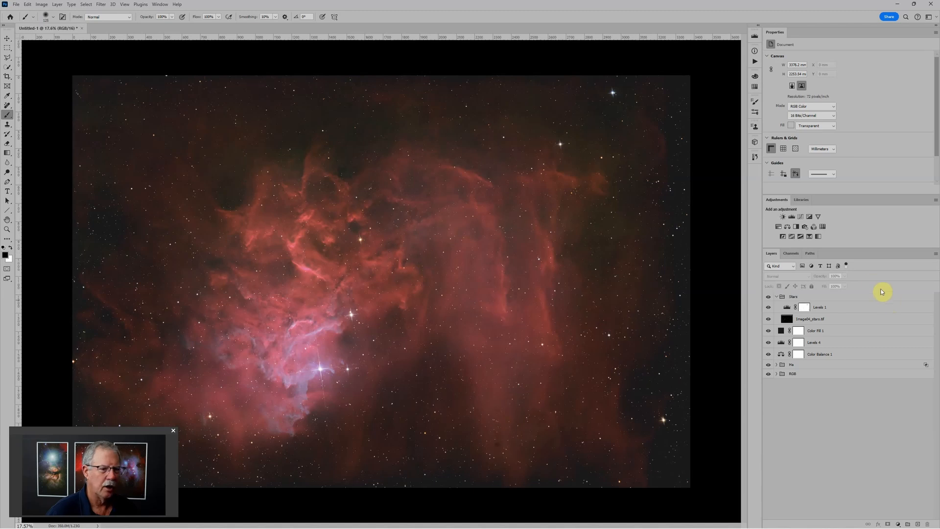
Hide and show the Stars group again to compare the nebula without and with stars.
click(806, 297)
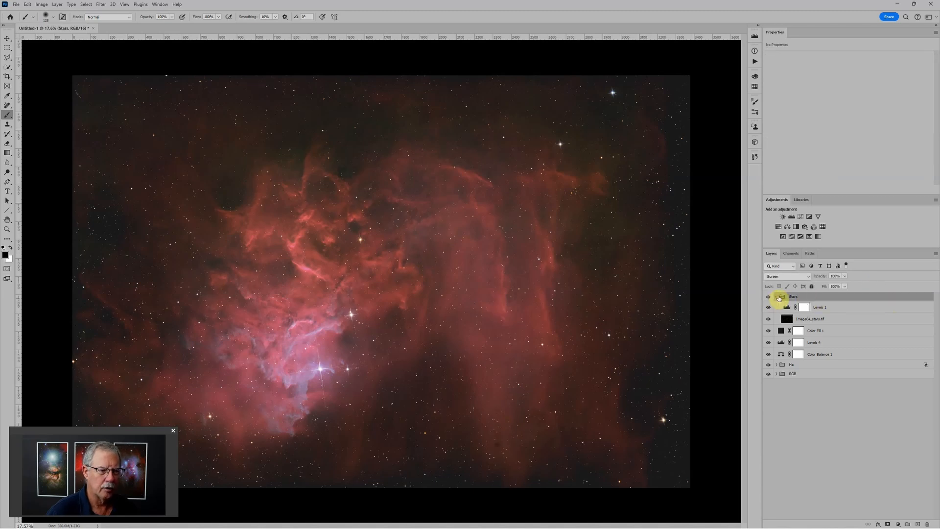
click(769, 296)
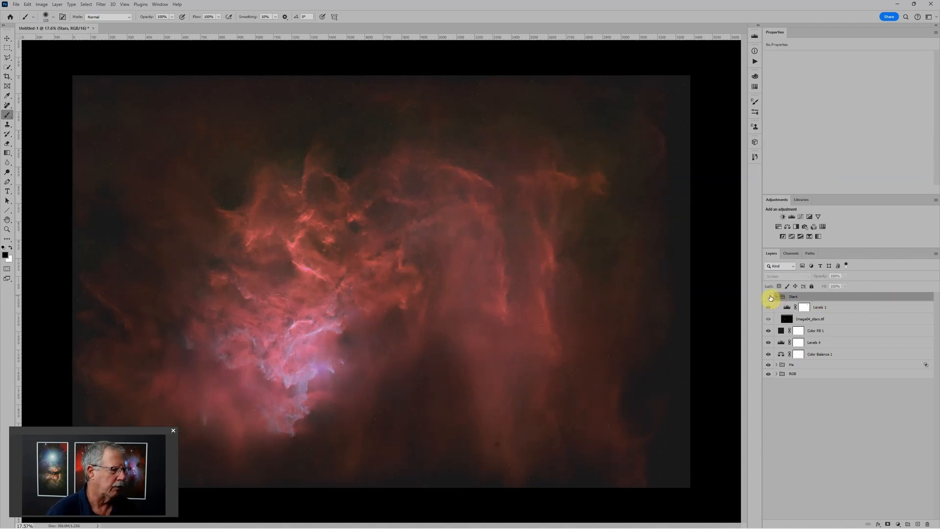
click(769, 296)
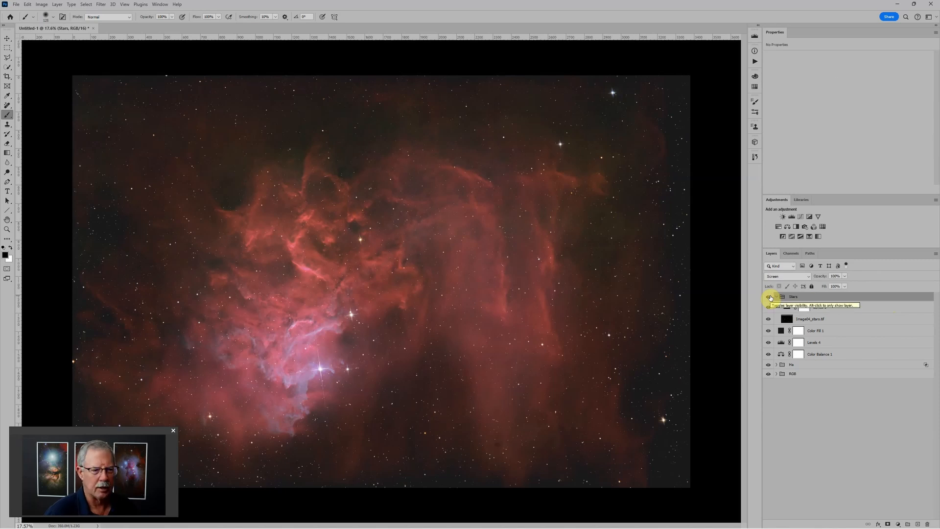
Review the Ha group's blending options, and hide and show the group again to compare its contribution.
click(778, 365)
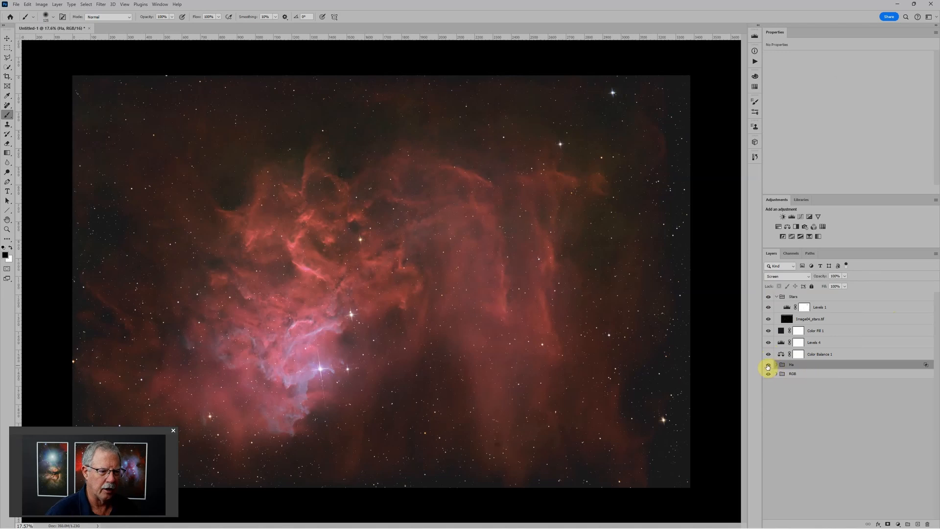
double_click(810, 364)
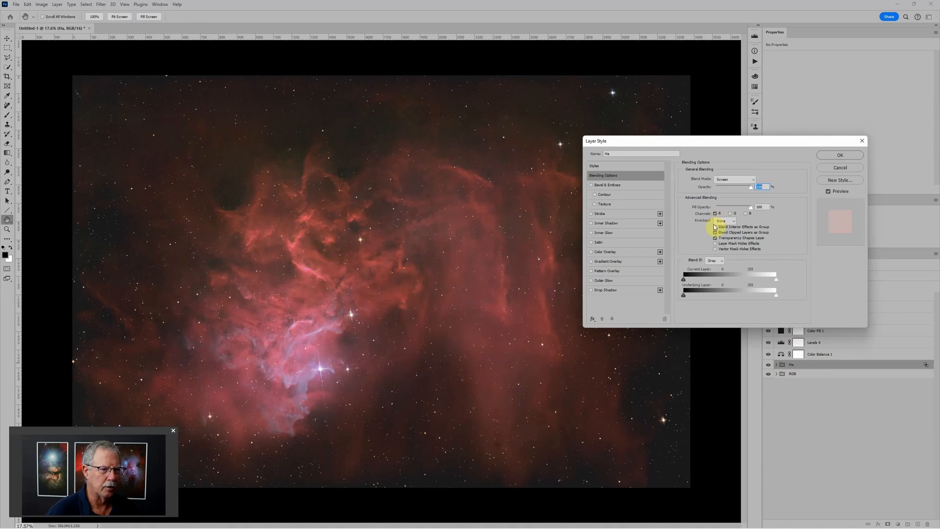
click(840, 156)
click(768, 365)
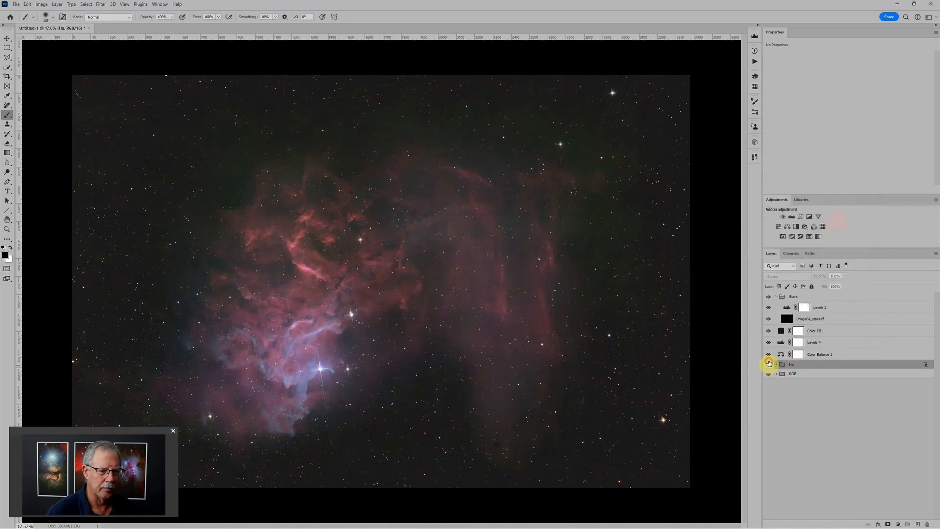
click(768, 364)
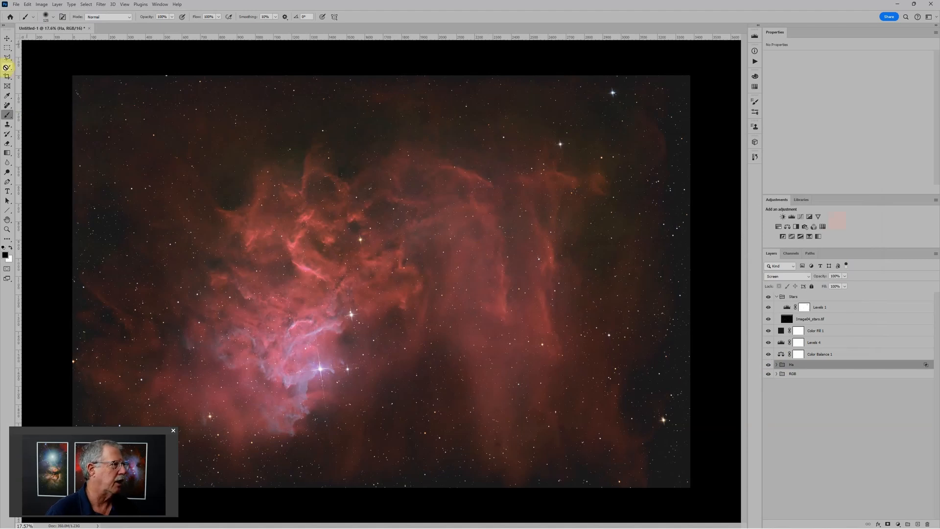
Rotate the whole image 180°.
click(42, 4)
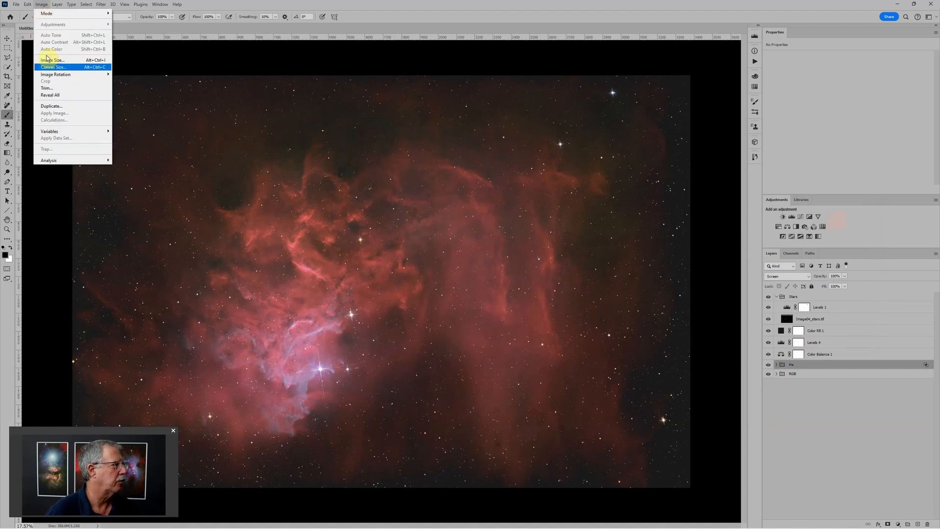
mouse_move(53, 74)
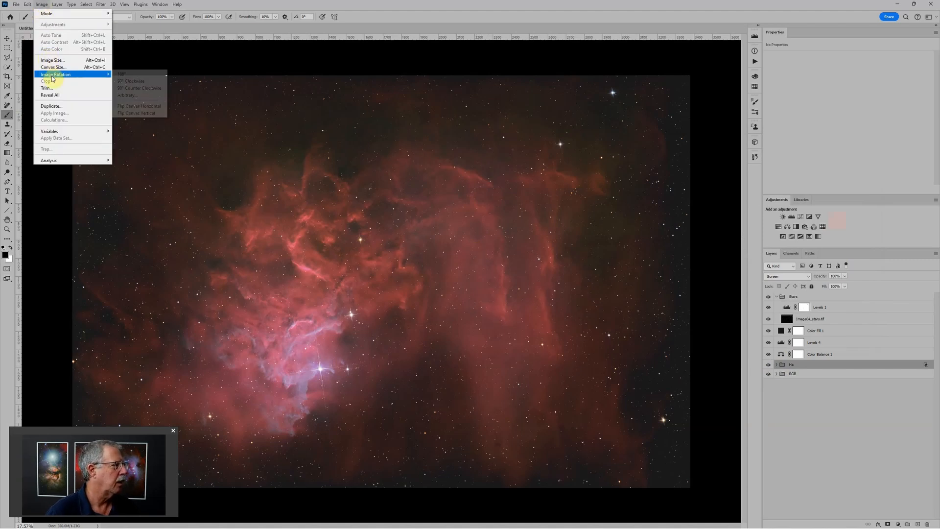
click(152, 74)
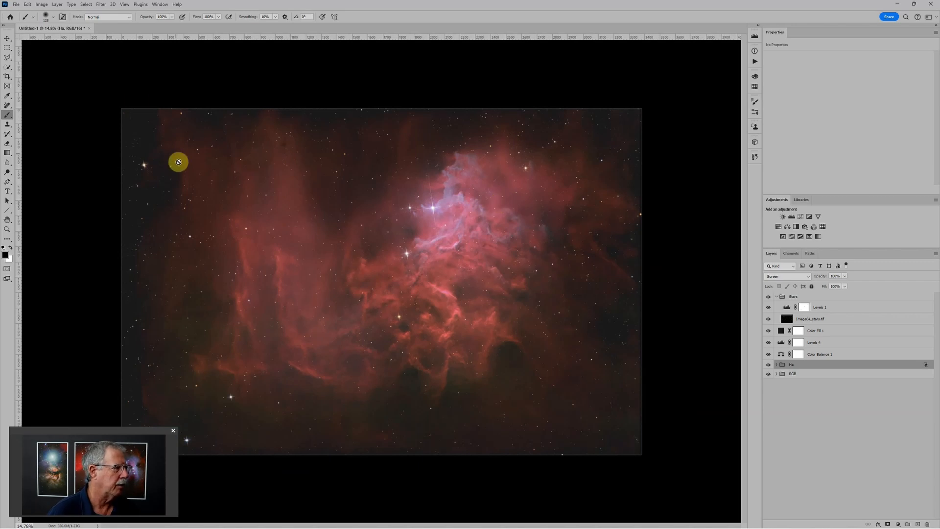
Start saving the layered document and choose the 2023 Photos folder as its destination.
click(16, 4)
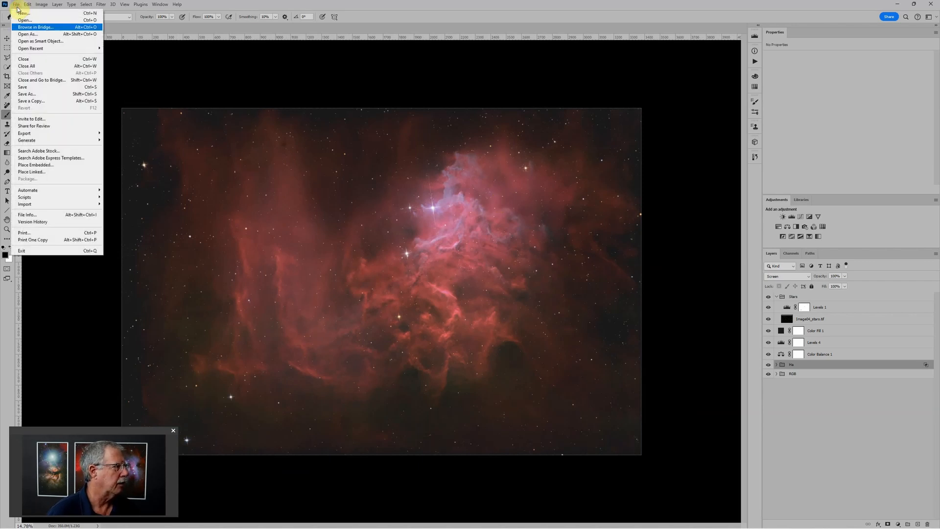
click(29, 101)
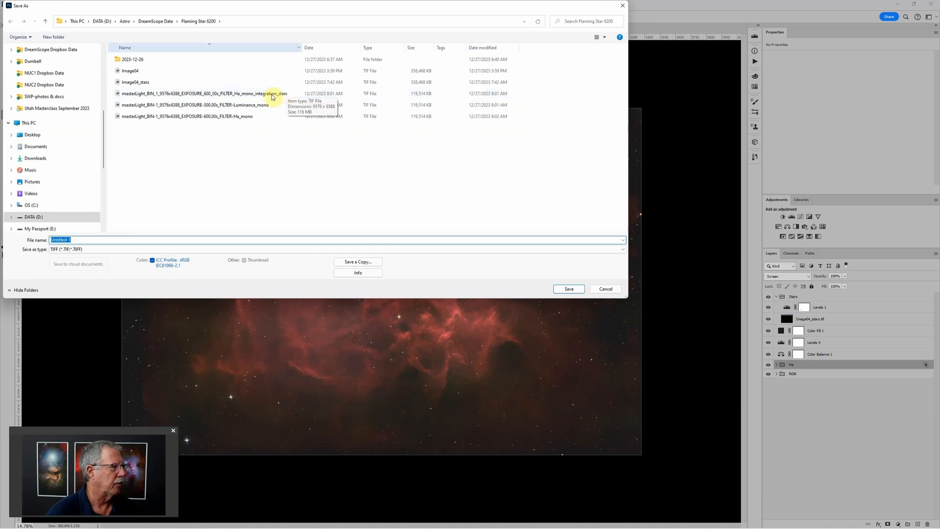
drag(104, 152, 99, 84)
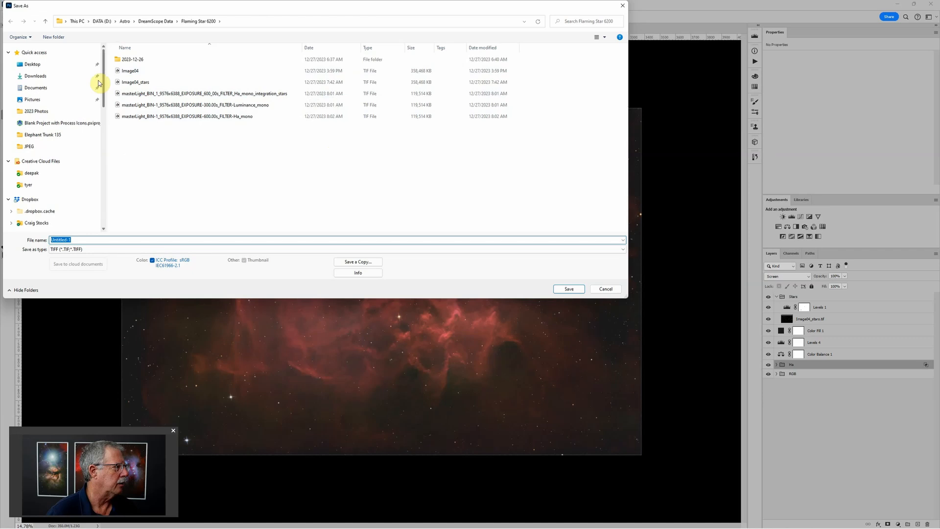
click(46, 114)
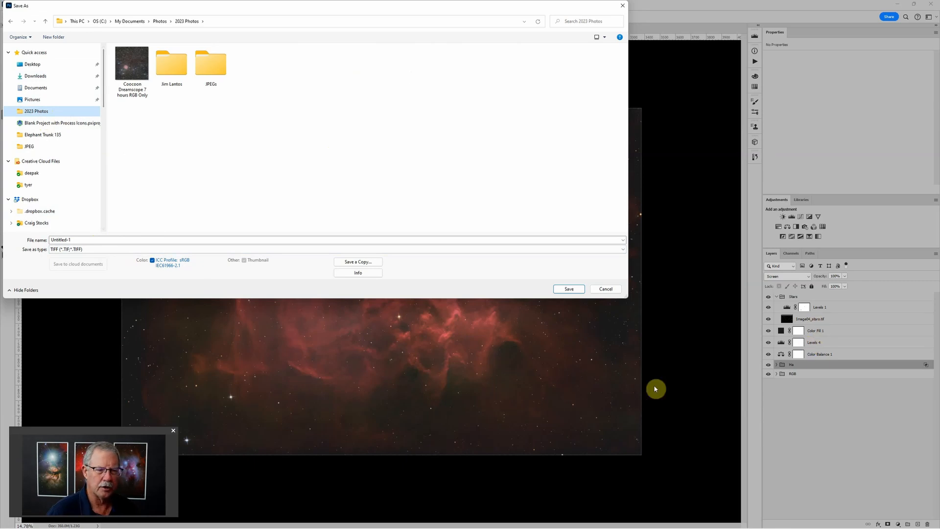
Save the document in Large Document Format (PSB) under the file name Flaming Star Example.
click(107, 249)
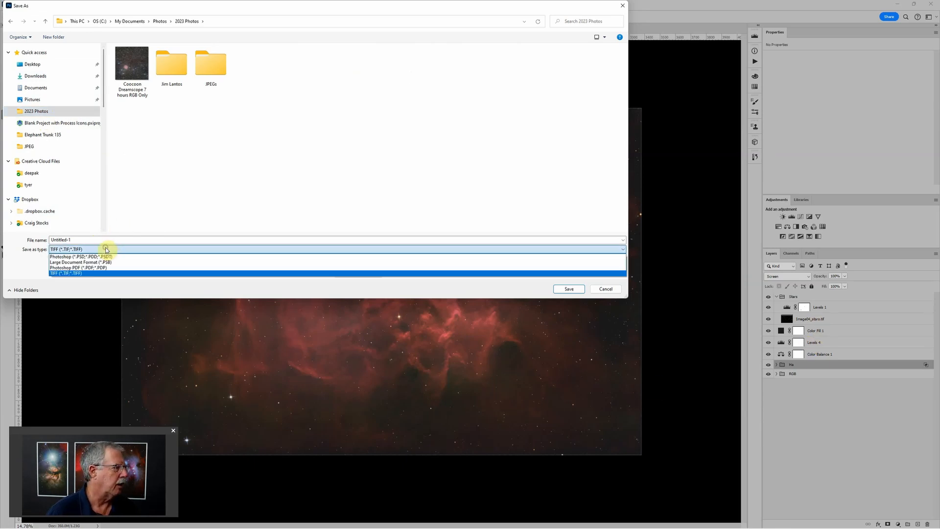
click(83, 263)
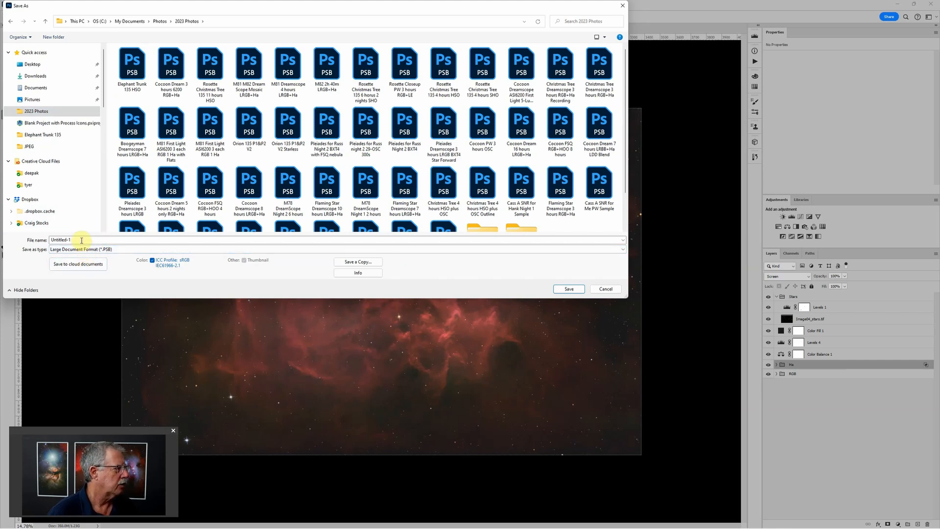
click(89, 240)
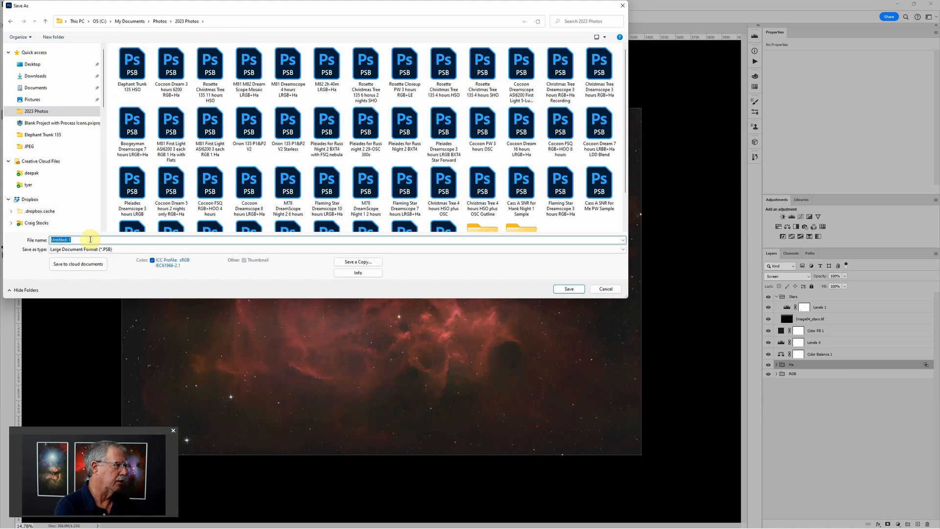
text(Flaming Star)
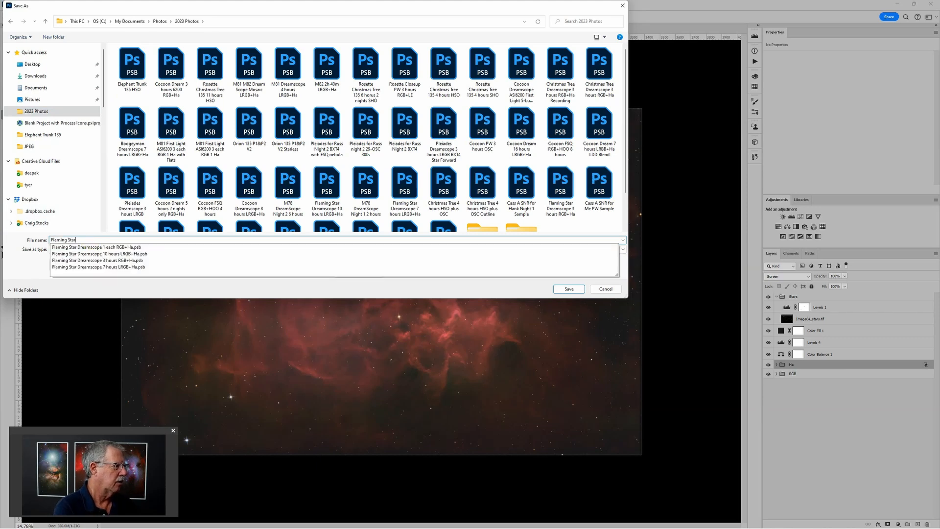
text( Example)
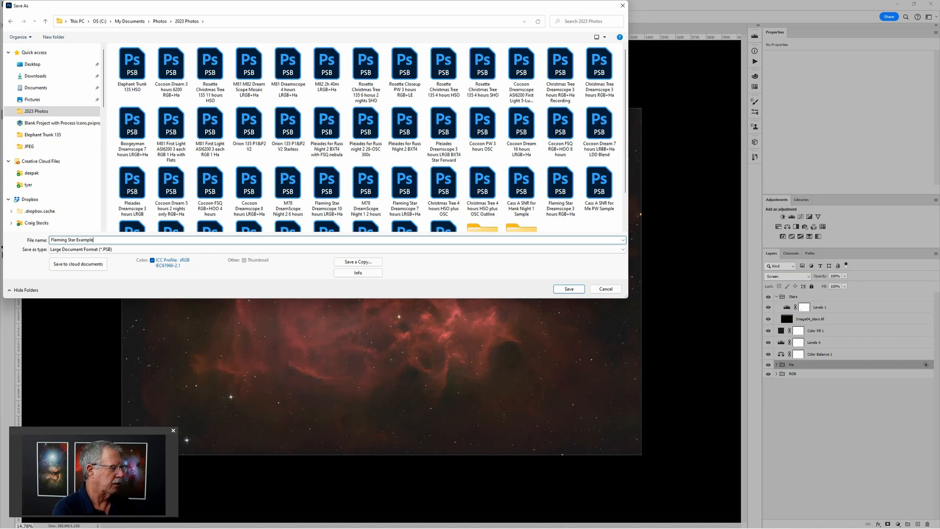
key(Return)
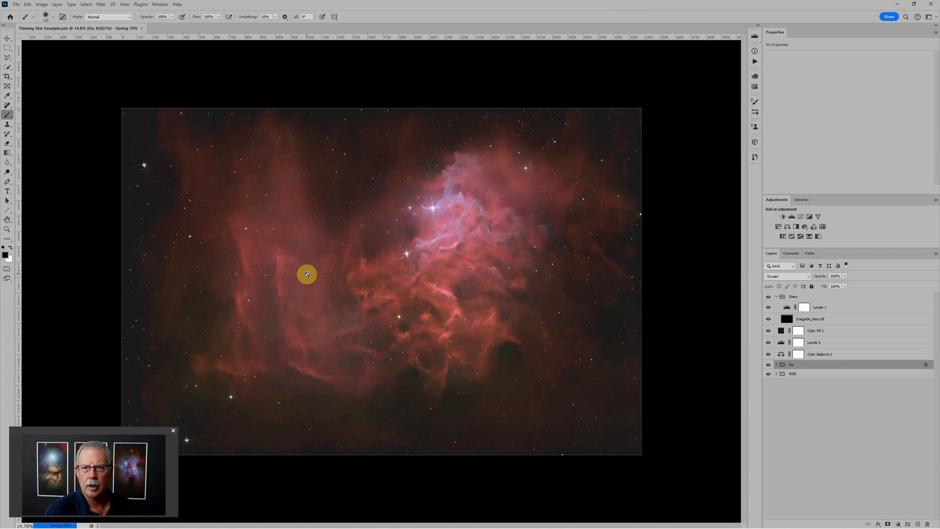
Close the Flaming Star Example document and switch to Lightroom Classic.
click(116, 28)
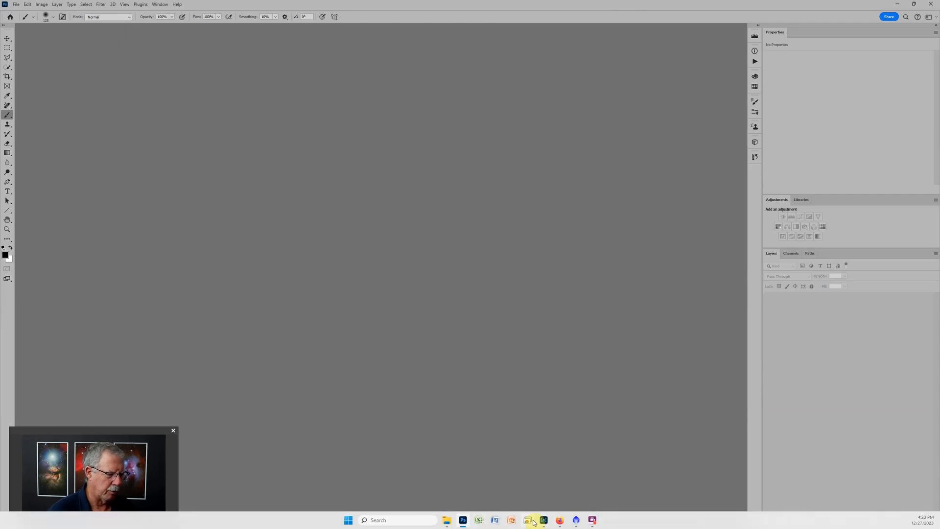
click(545, 521)
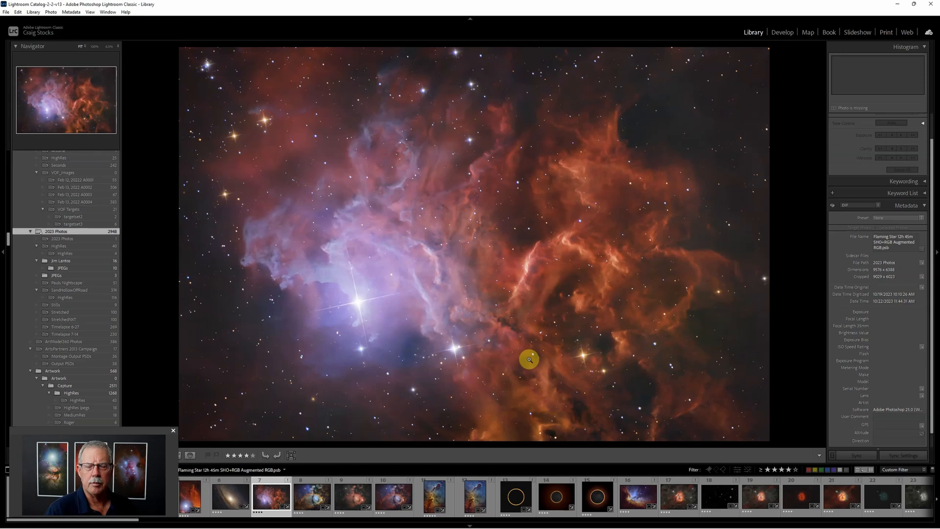
Browse several finished nebula photos in large view, ending on the Wizard nebula image.
click(312, 496)
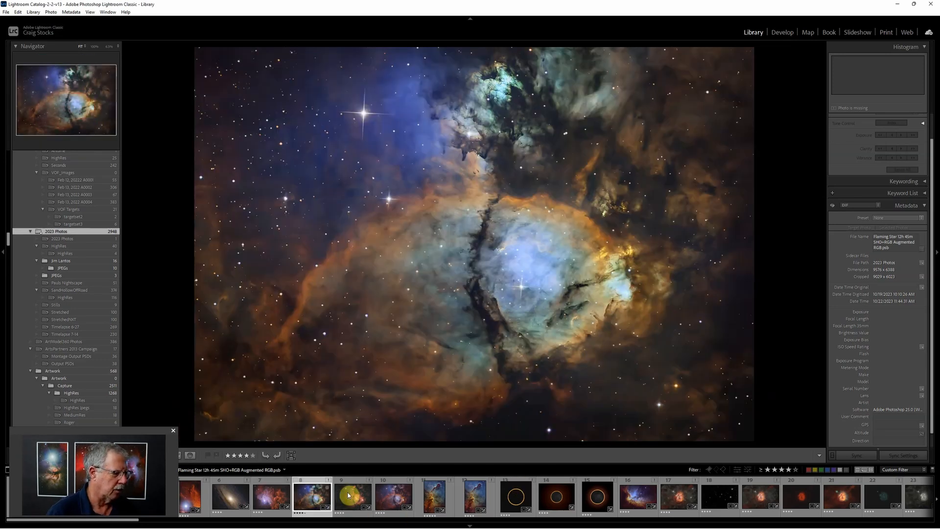
click(357, 498)
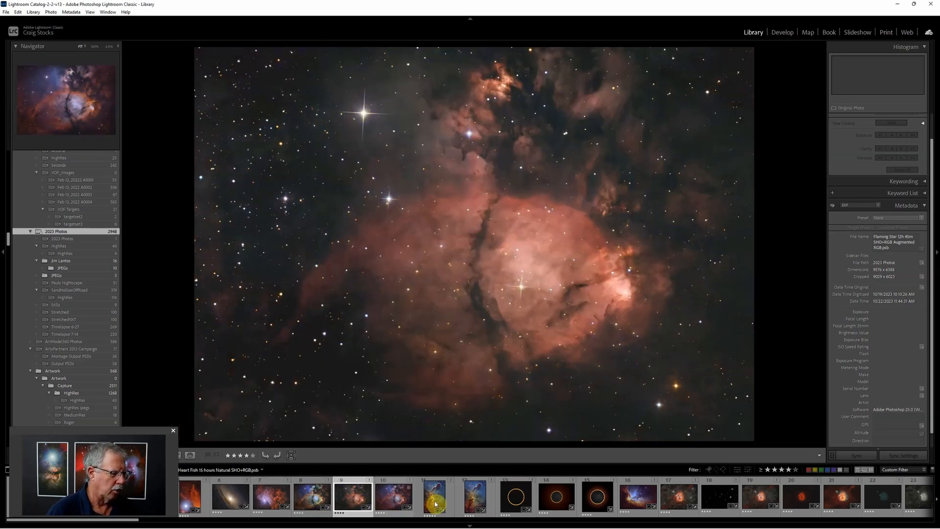
click(635, 499)
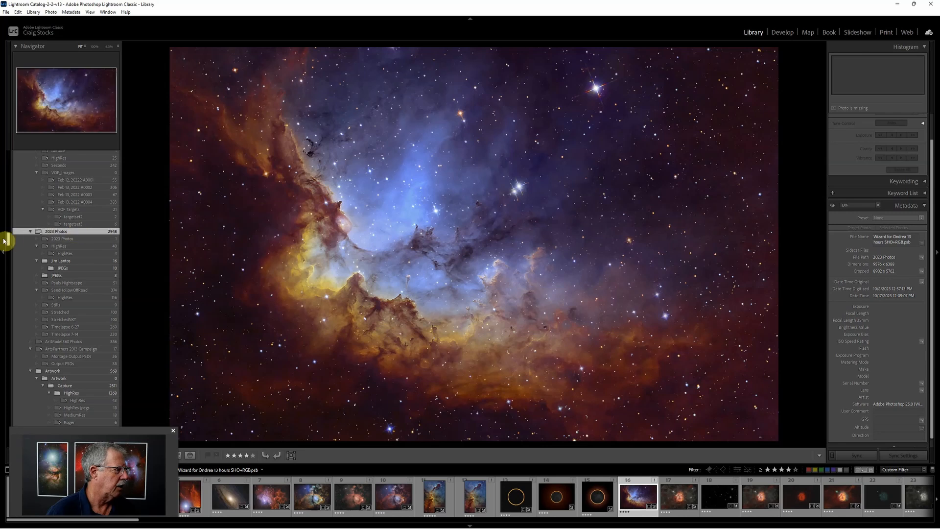
Synchronize the 2023 Photos folder with the catalog, importing its new photos without removing missing ones.
mouse_move(7, 237)
mouse_down()
mouse_move(8, 198)
mouse_move(5, 241)
mouse_up()
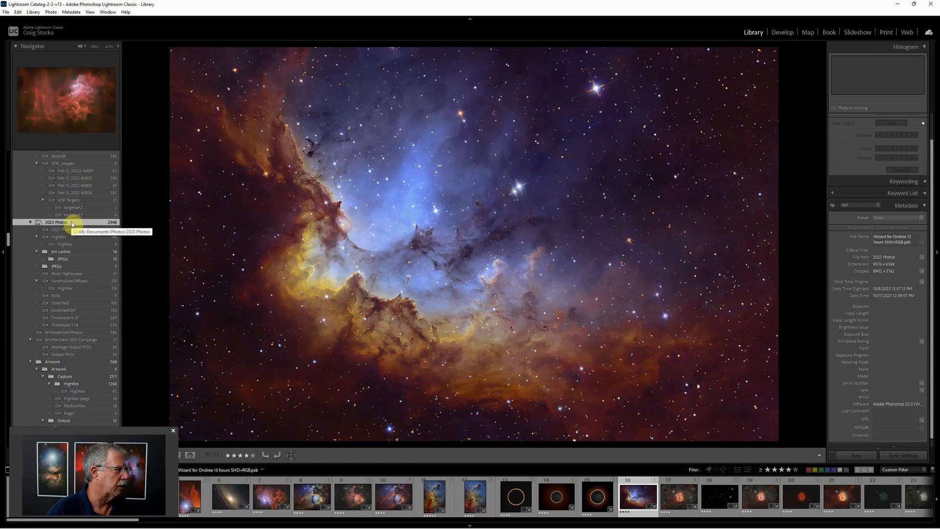
right_click(61, 224)
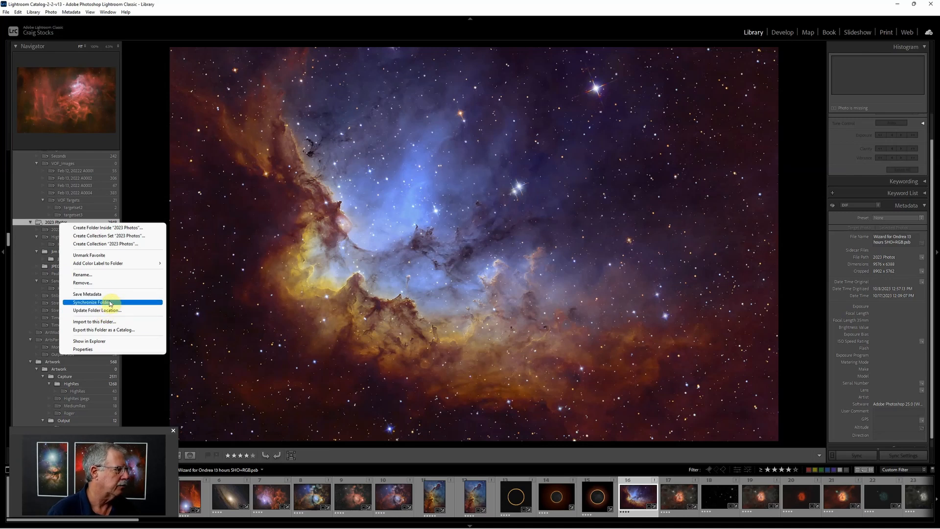
click(107, 303)
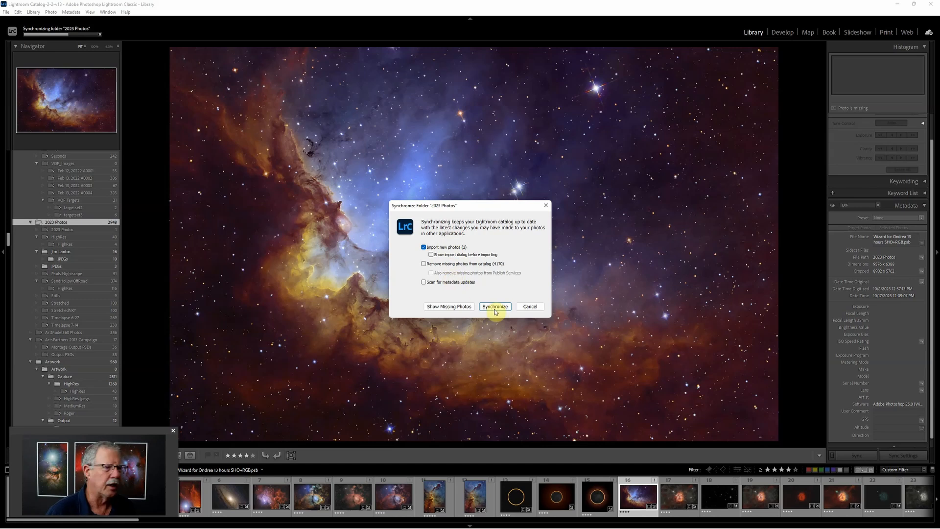
click(501, 307)
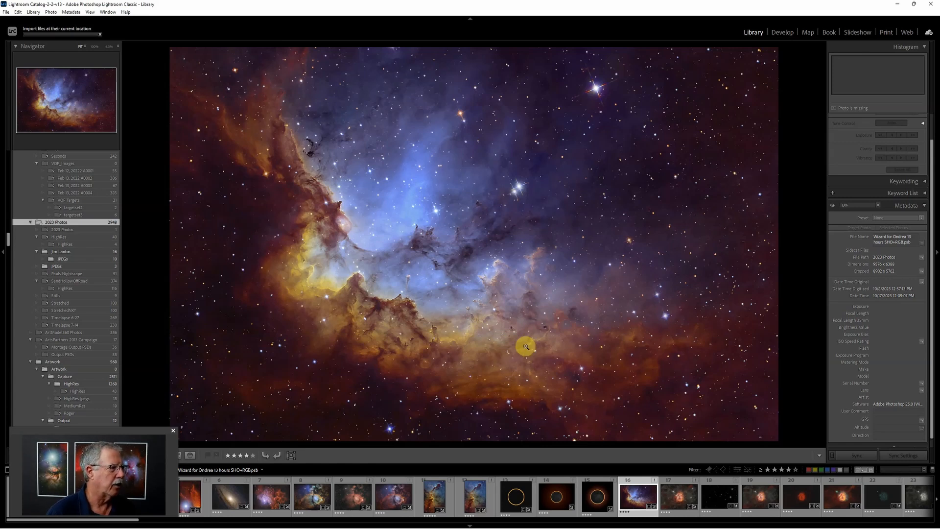
Examine the newly imported Flaming Star Example image in large view and return to the previous import's thumbnail grid.
key(g)
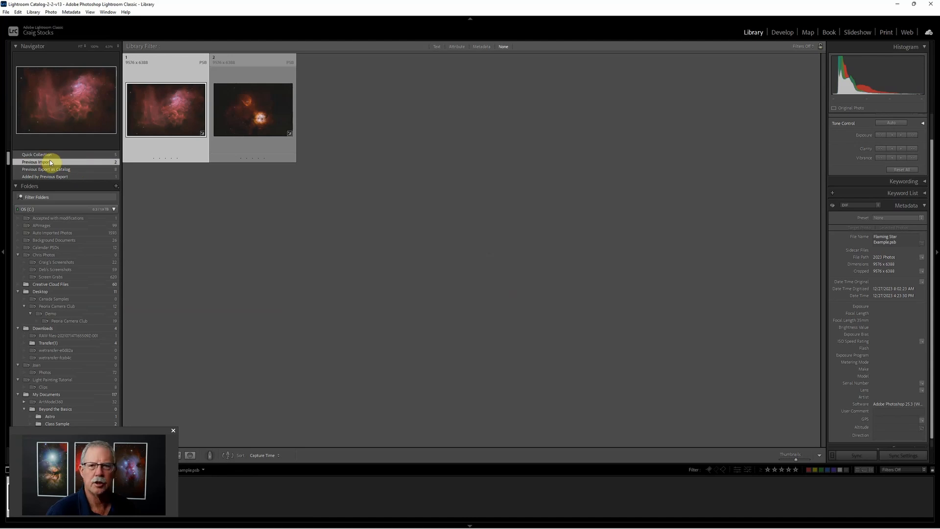
double_click(172, 120)
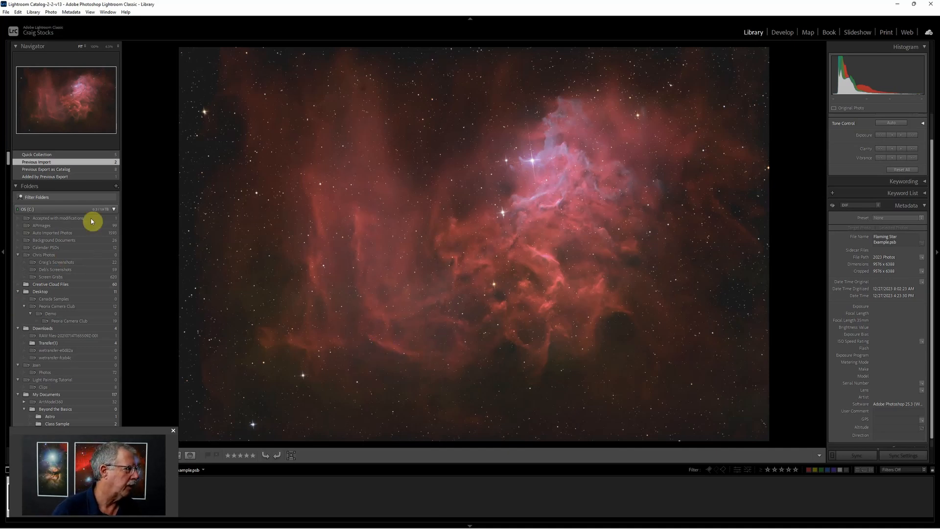
scroll(85, 185, up, 2)
scroll(70, 209, up, 1)
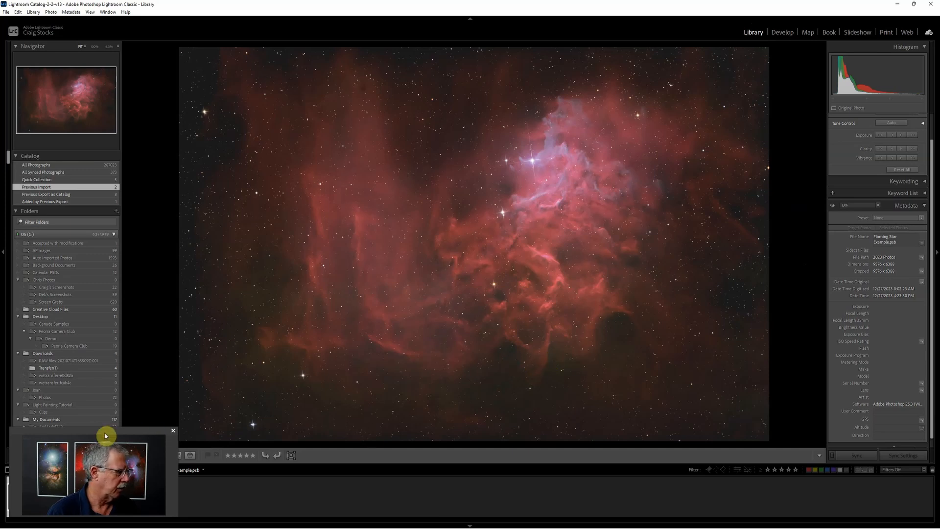
drag(104, 434, 71, 466)
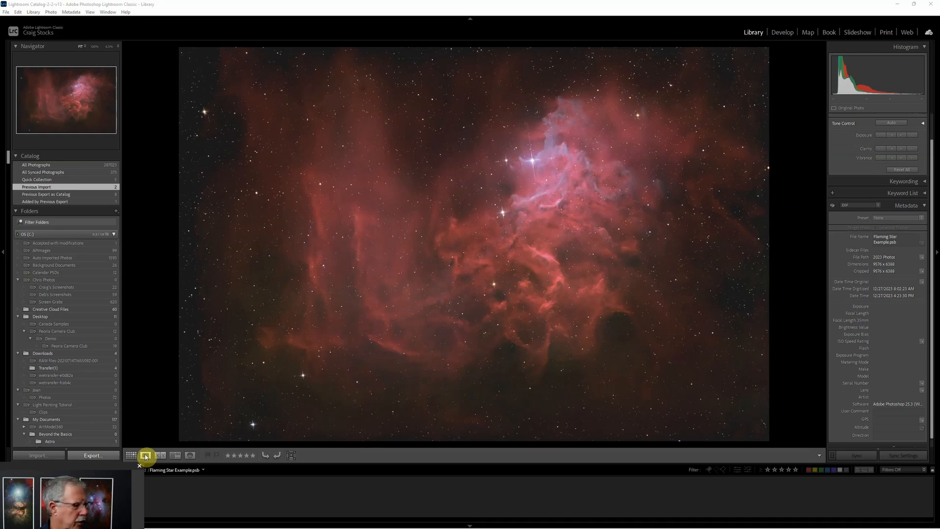
click(133, 455)
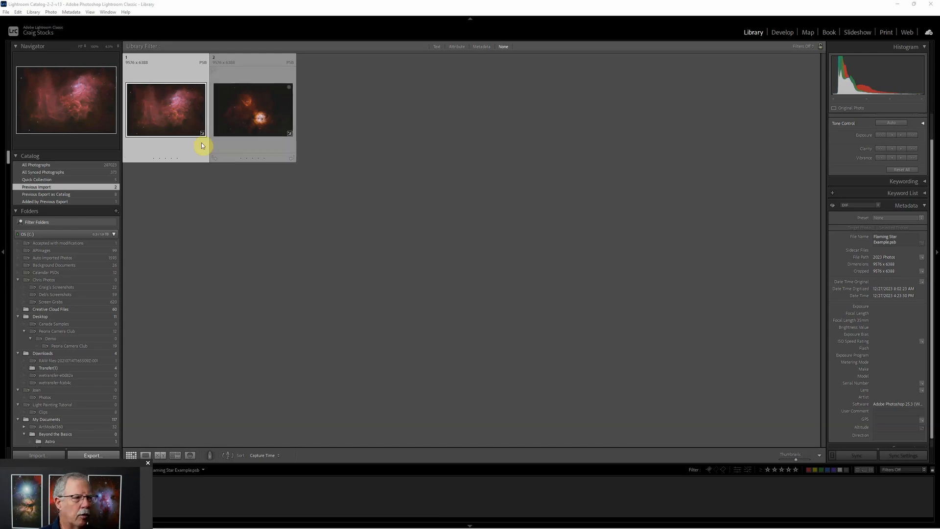
Develop the Flaming Star Example image with Blacks -19, Whites +33, Highlights +28, Temp +2 and Tint +2.
click(785, 34)
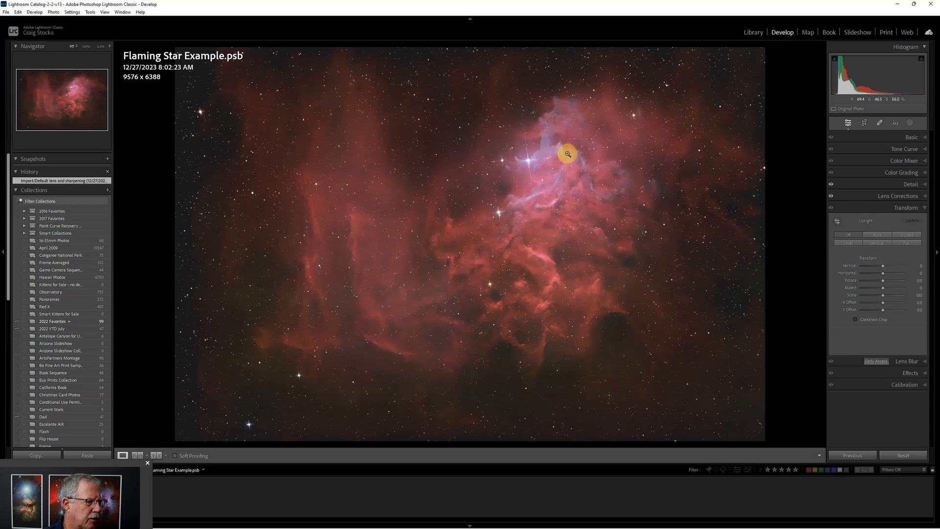
click(873, 139)
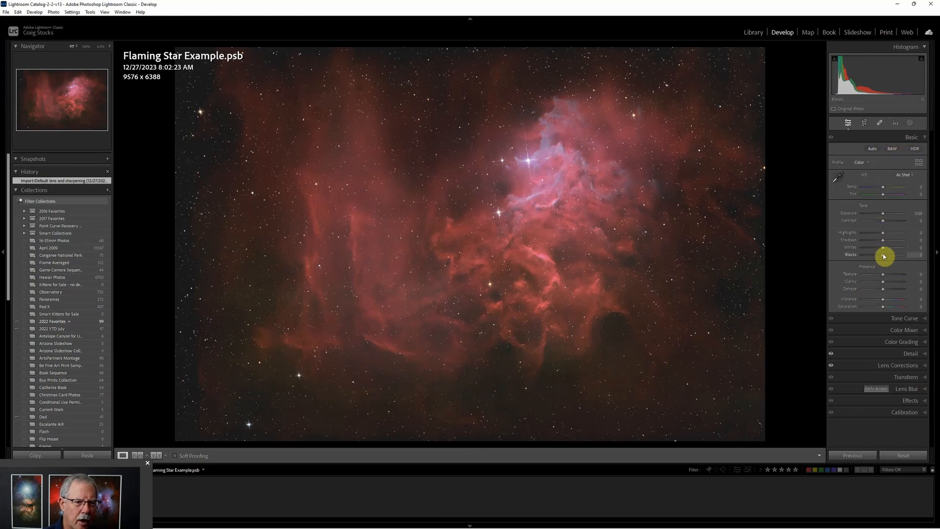
drag(884, 256, 881, 256)
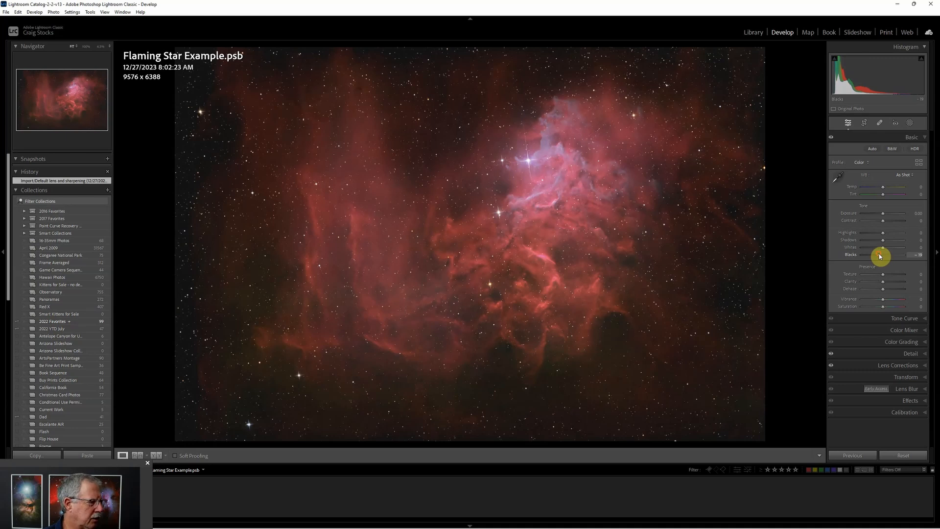
drag(879, 254, 878, 255)
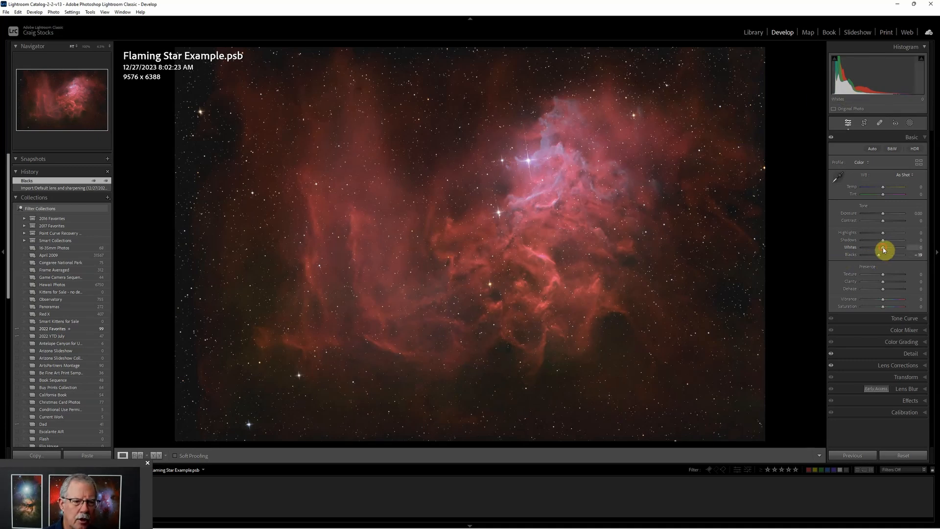
drag(883, 249, 889, 248)
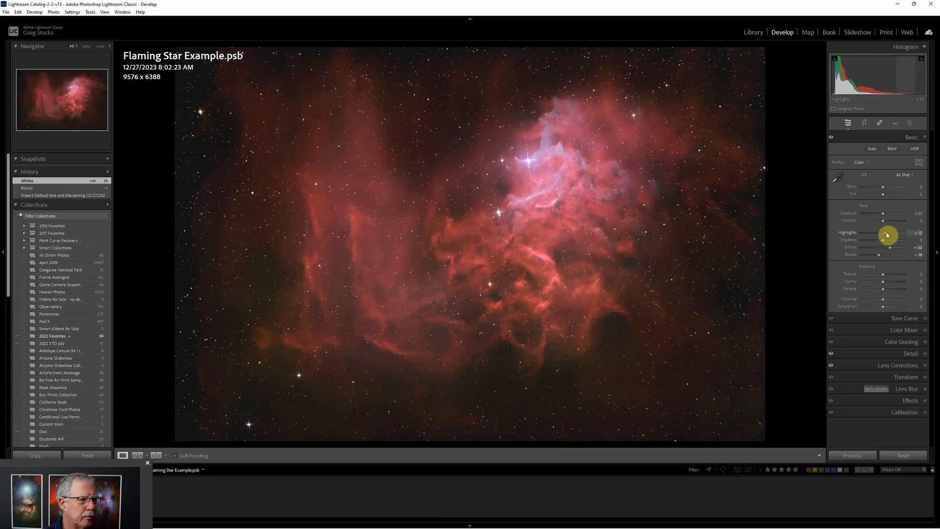
drag(887, 235, 889, 235)
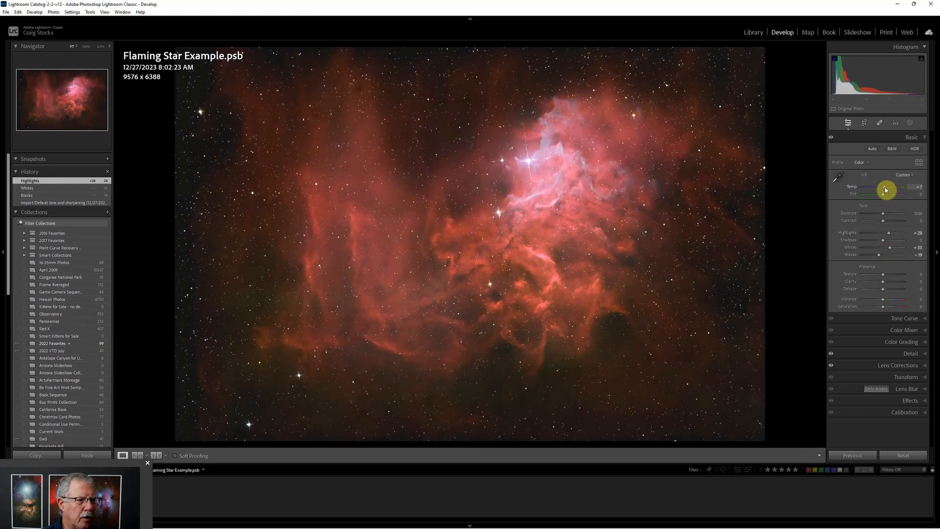
drag(884, 190, 884, 191)
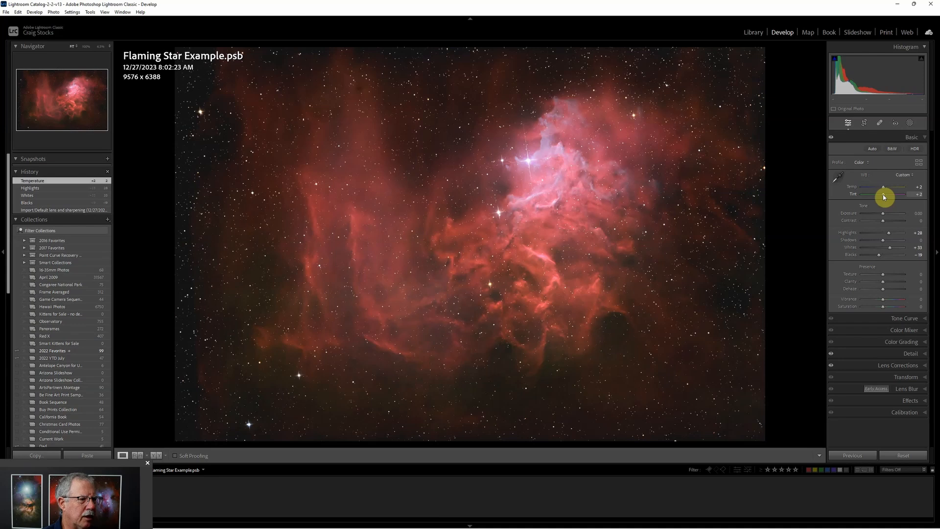
drag(884, 197, 884, 196)
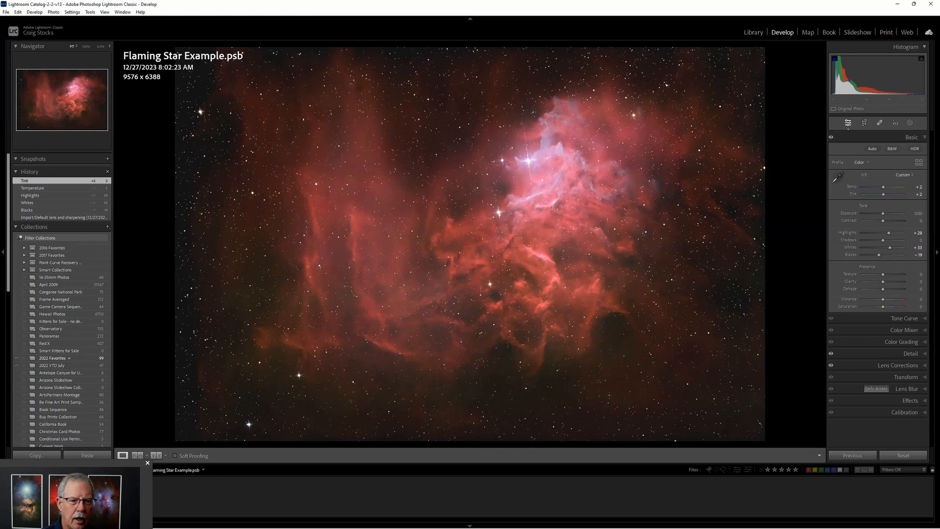
Sample the pink nebula core with Point Color, shift its hue toward blue-violet, and set saturation shift -1 and luminance shift 17.
click(896, 330)
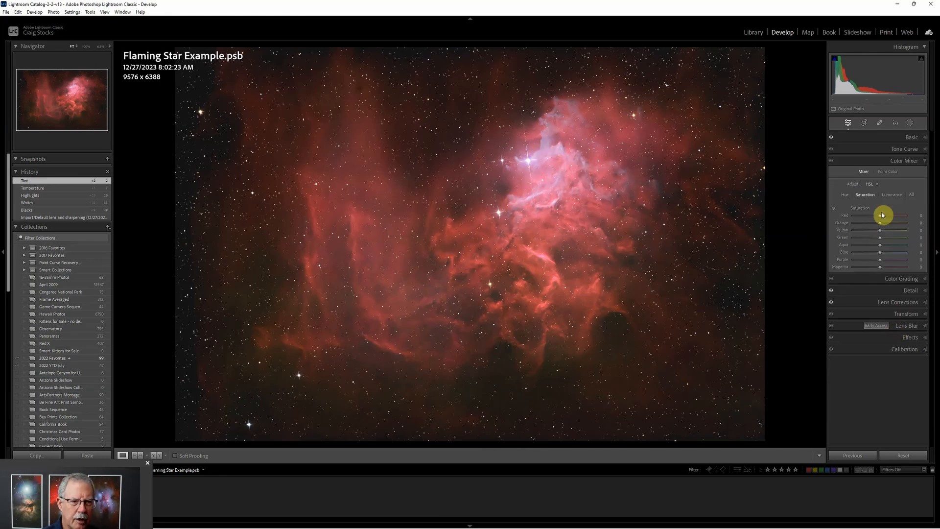
click(886, 172)
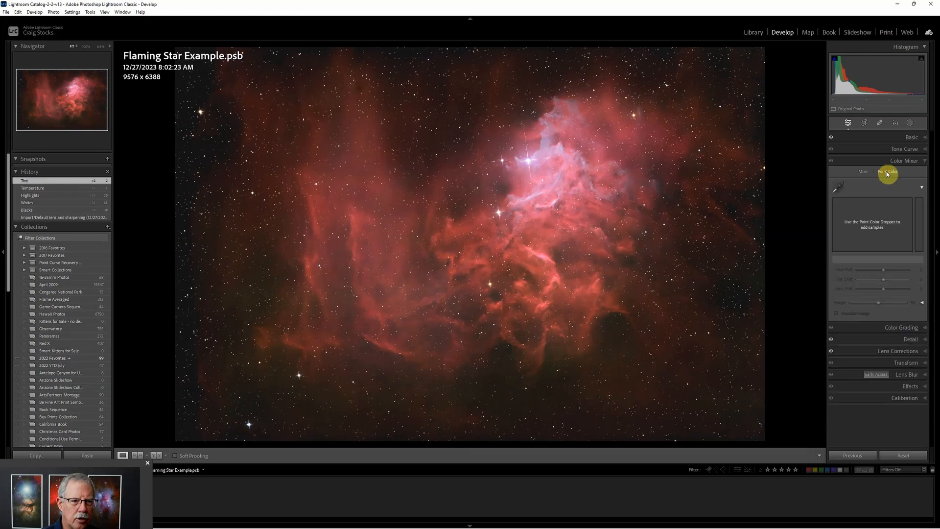
click(839, 186)
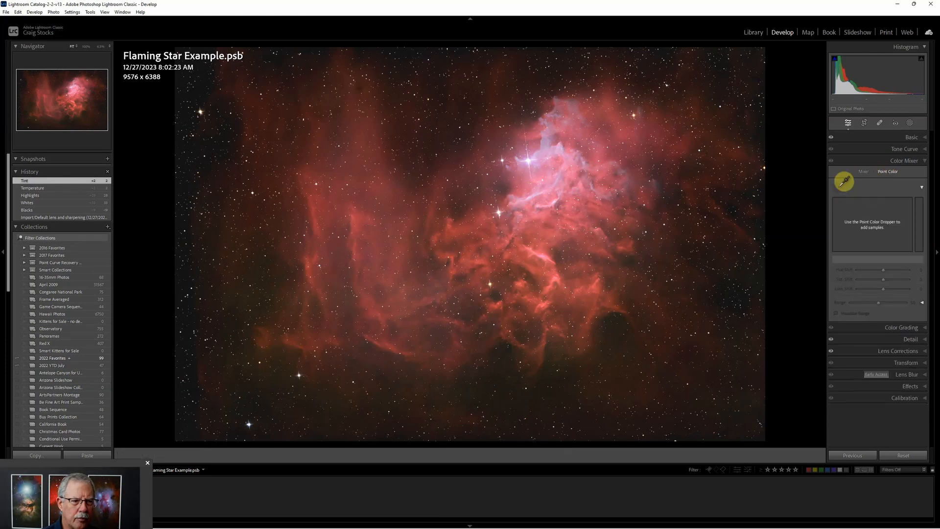
click(546, 148)
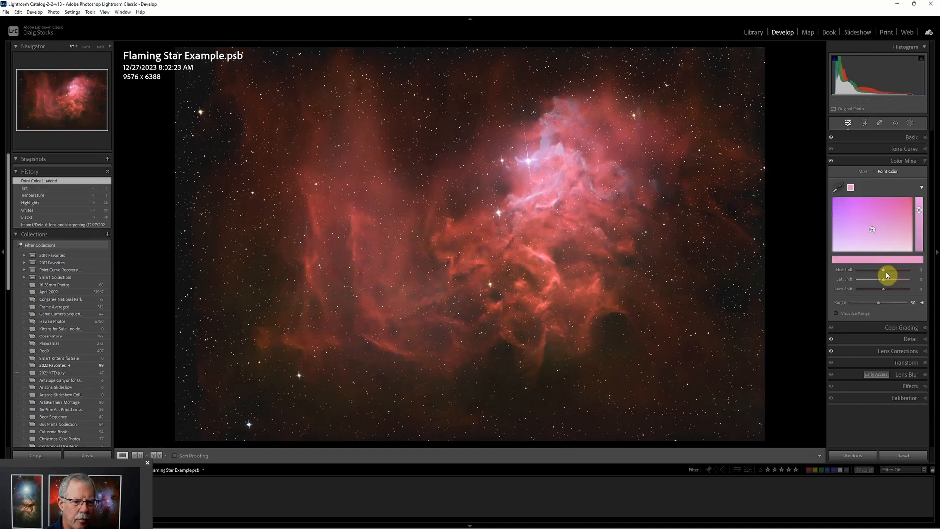
drag(884, 290, 889, 289)
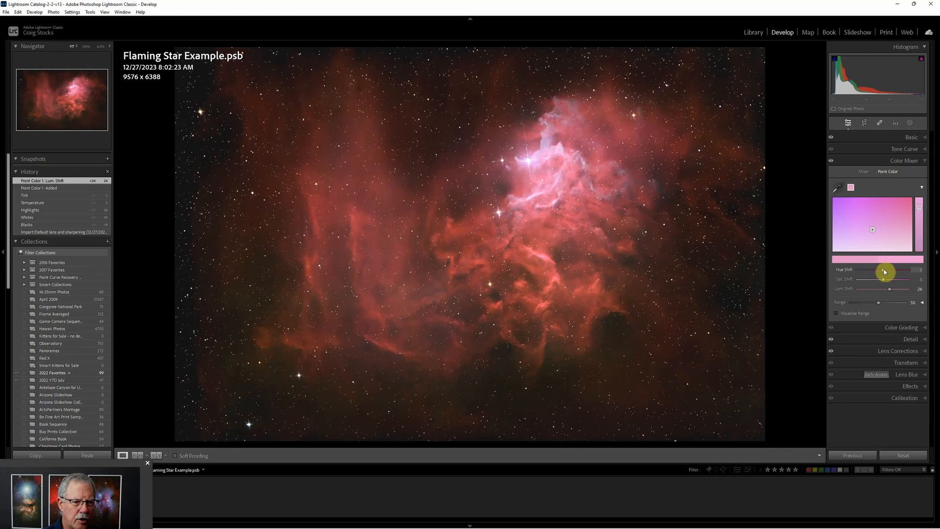
mouse_move(884, 273)
mouse_down()
mouse_move(895, 270)
mouse_move(859, 273)
mouse_move(893, 281)
mouse_move(885, 280)
mouse_move(889, 292)
mouse_up()
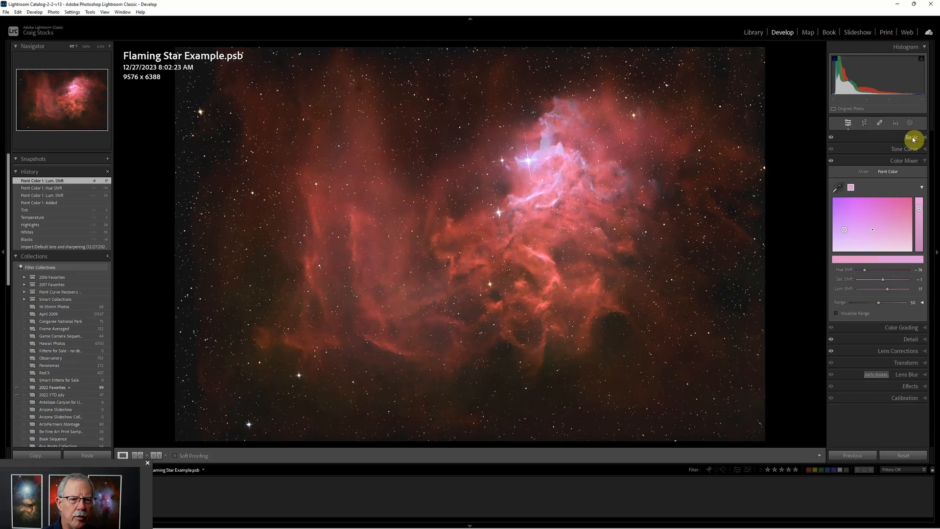
Crop the image to a 16 x 9 aspect ratio around the nebula, about 8083 x 4547 pixels.
click(864, 123)
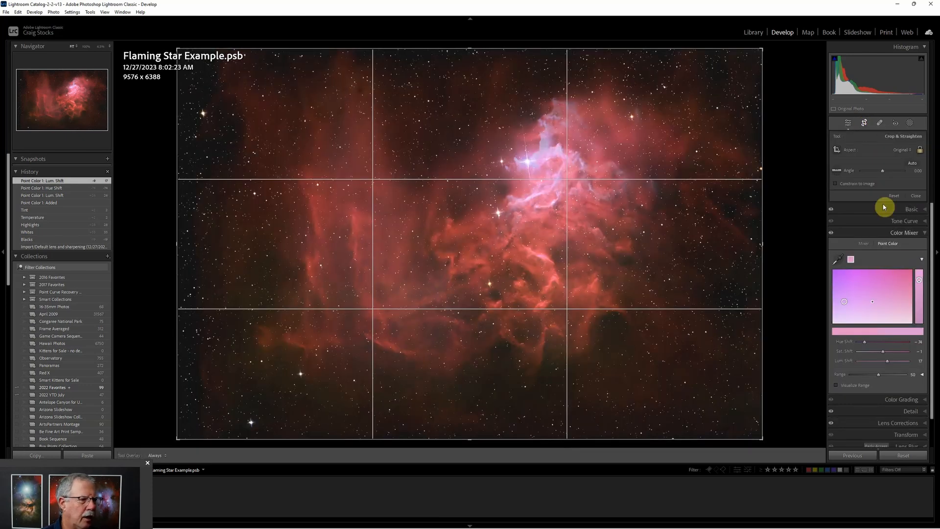
drag(762, 47, 621, 133)
drag(773, 66, 871, 32)
click(906, 149)
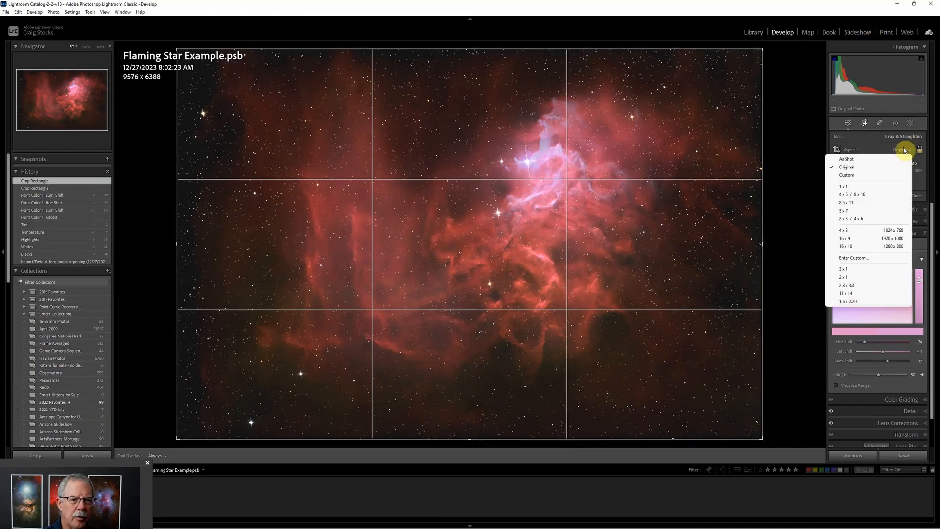
click(868, 238)
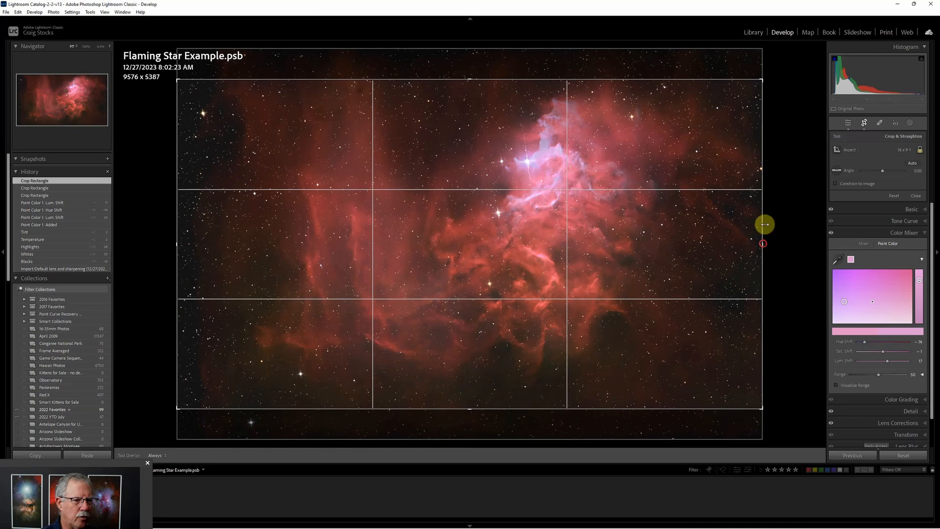
drag(763, 225, 731, 246)
drag(632, 242, 573, 250)
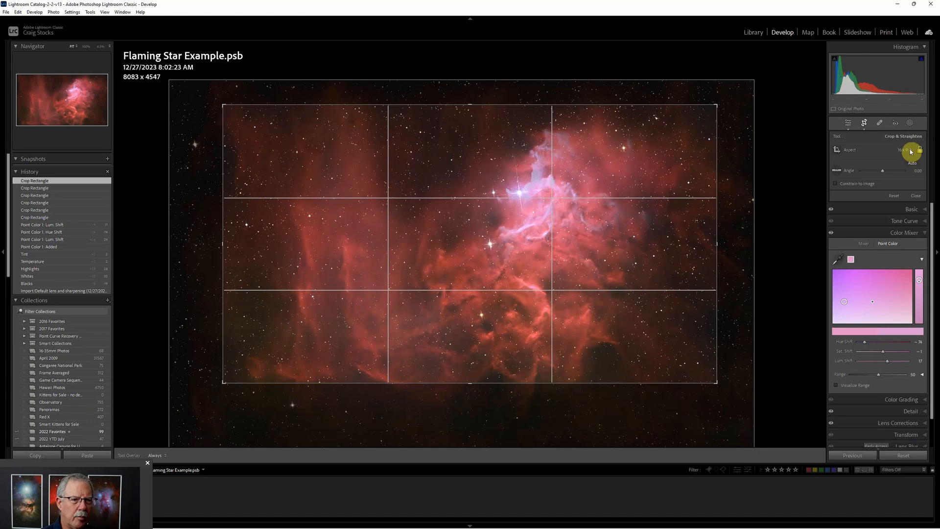
click(864, 123)
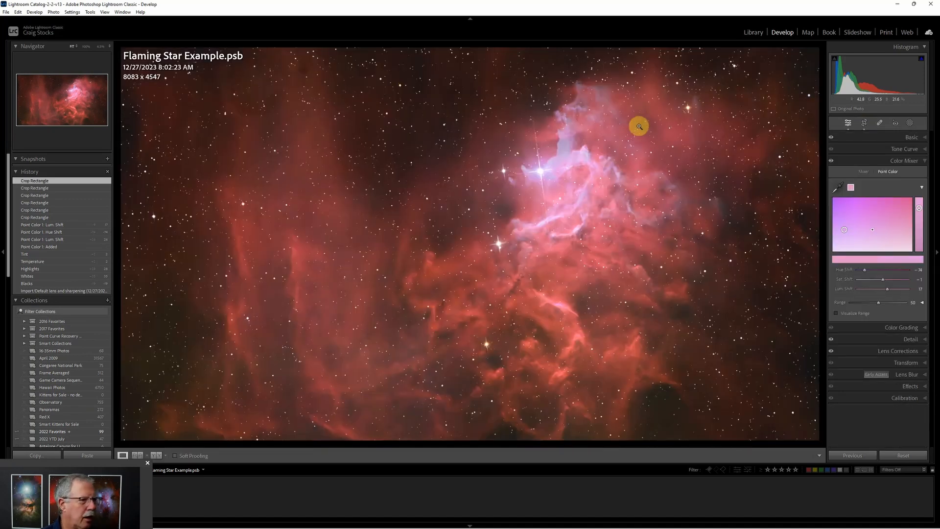
Fine-tune the cropped image with Clarity +23, Exposure -0.26 and Whites +37.
click(889, 141)
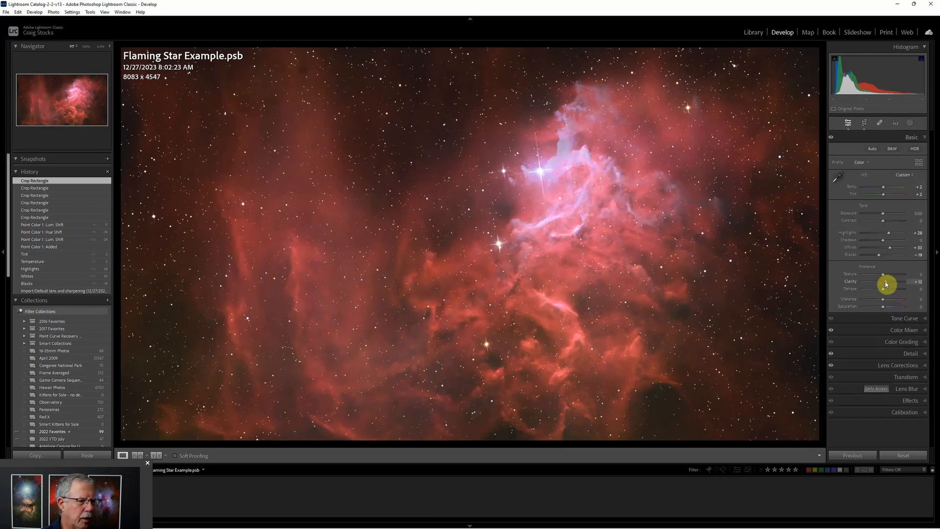
drag(885, 284, 887, 282)
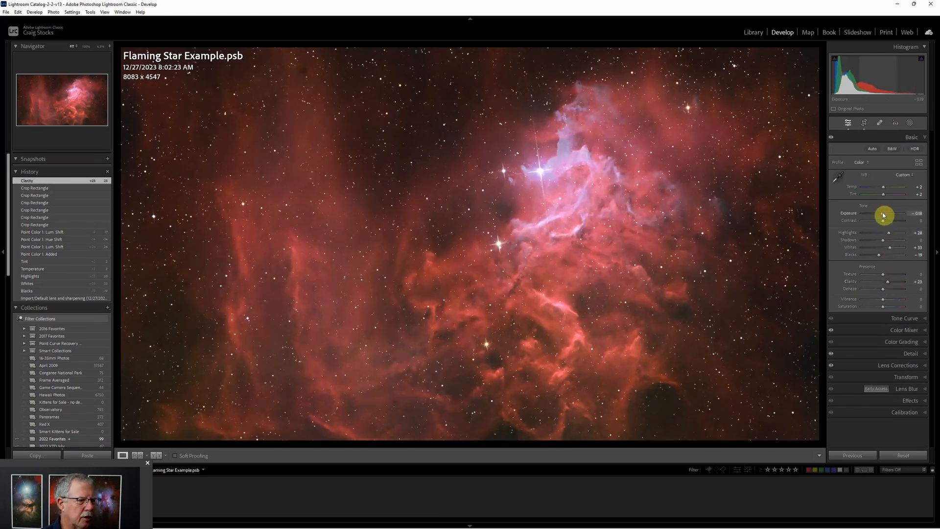
click(883, 215)
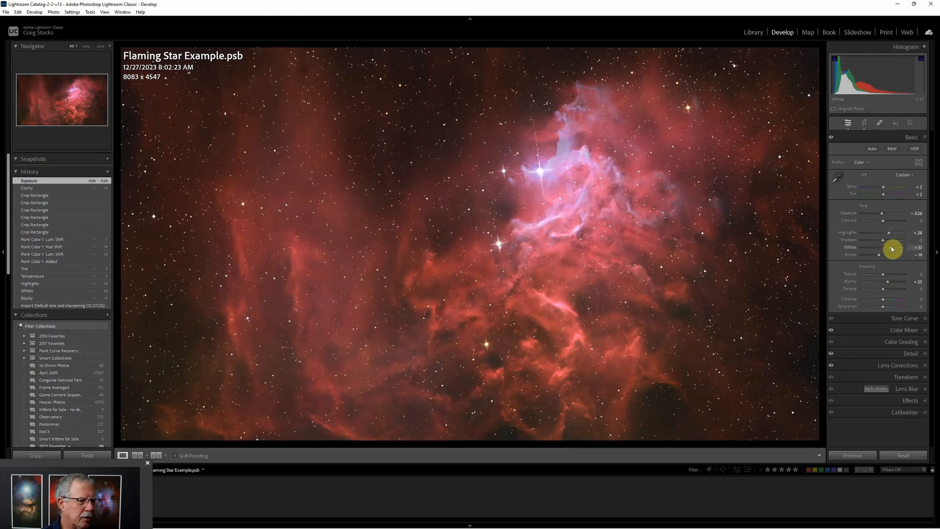
drag(892, 249, 891, 250)
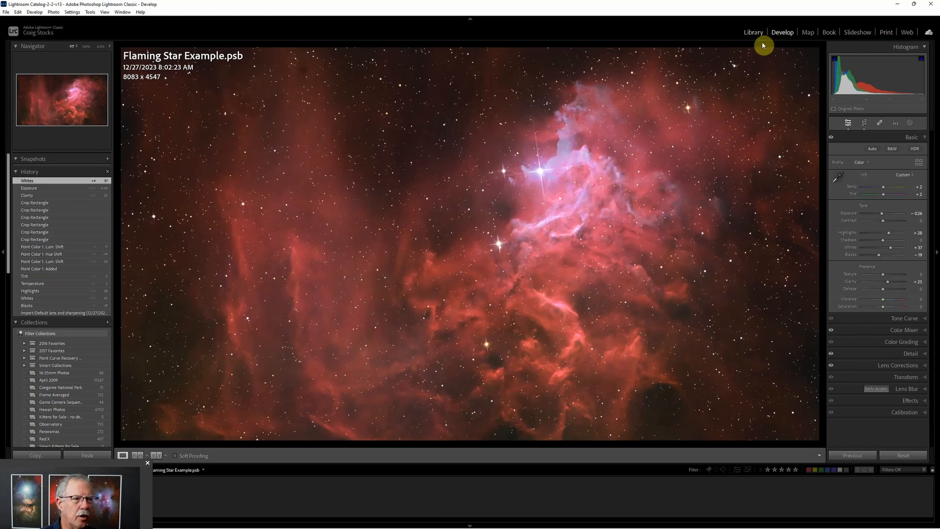
Export the cropped image to the Wallpaper folder with the Wallpaper 2560 No G... preset, as a quality-90 sRGB JPEG with a 2560-pixel long edge.
click(752, 32)
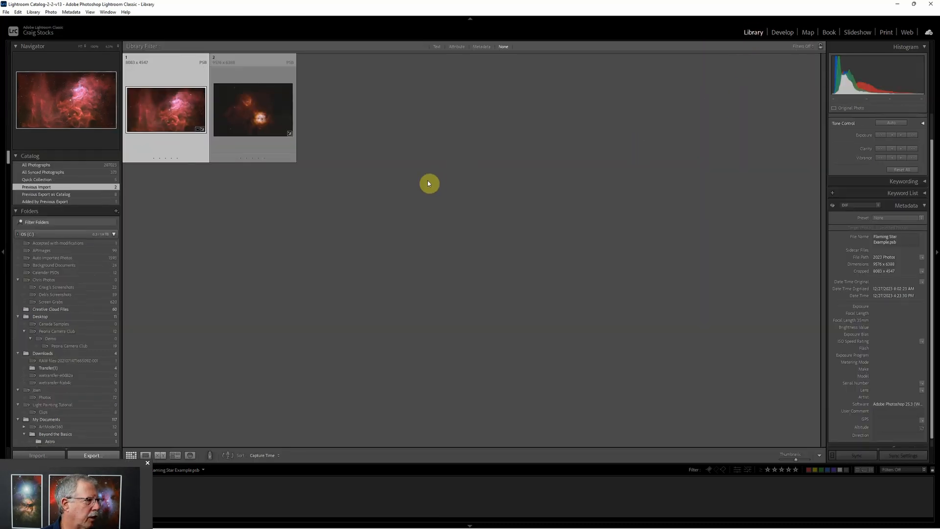
click(94, 455)
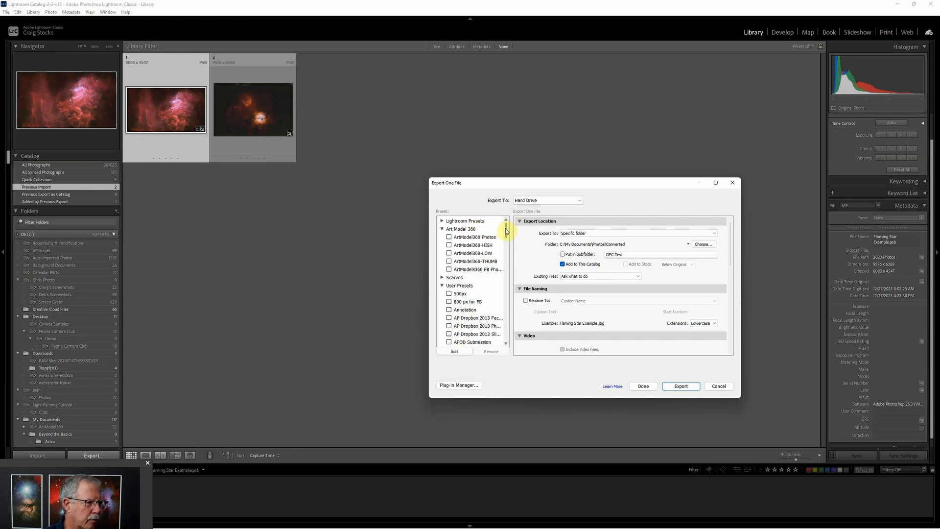
drag(507, 231, 506, 333)
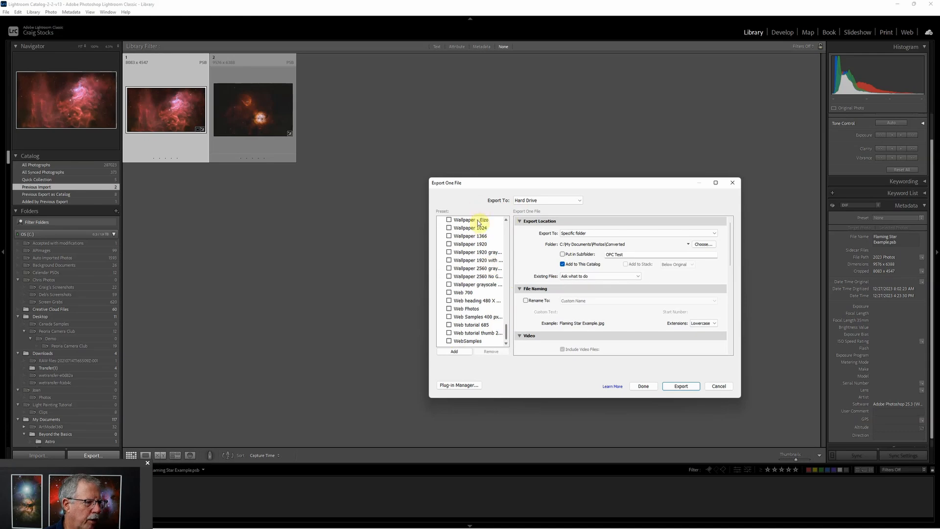
click(476, 277)
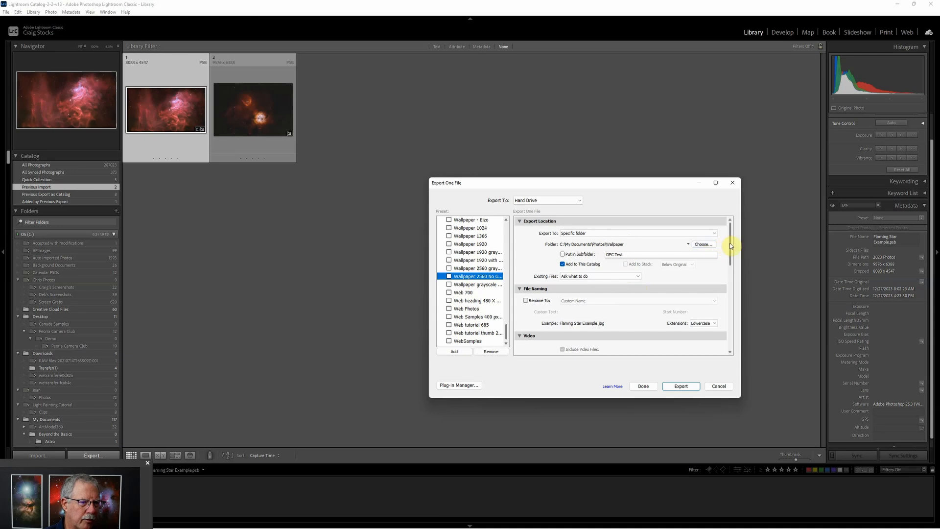
drag(731, 246, 731, 288)
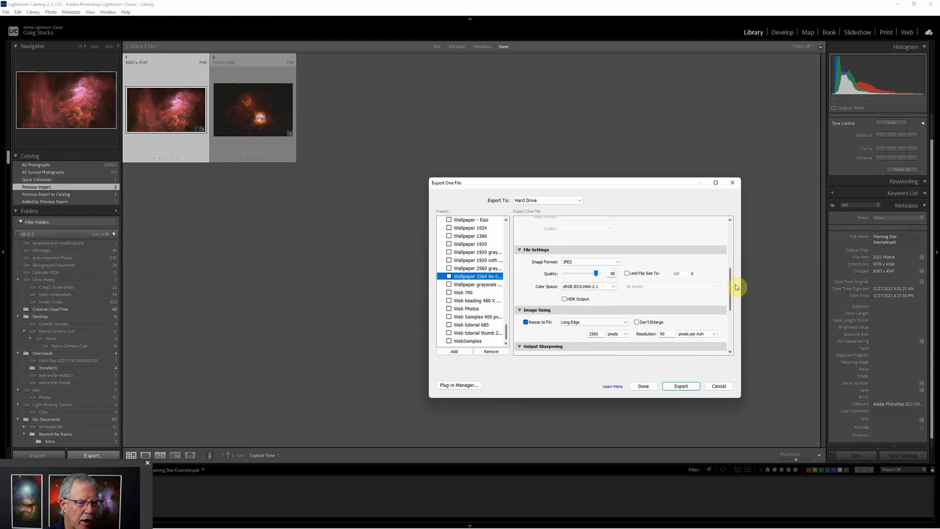
drag(729, 288, 732, 323)
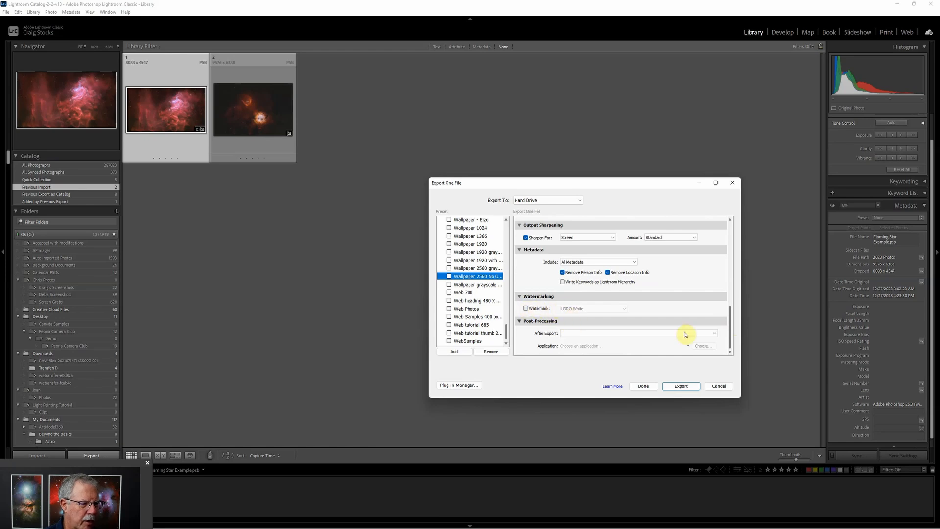
click(682, 386)
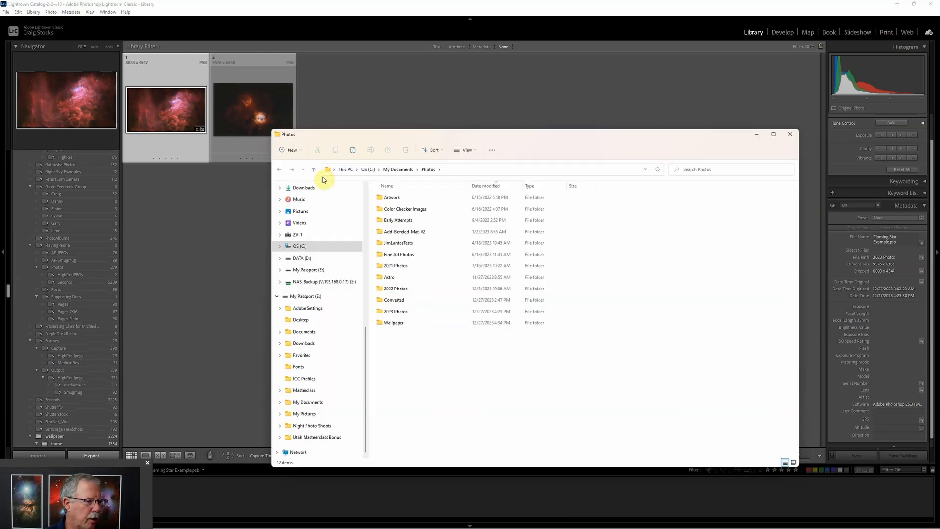
Open the exported Flaming Star Example JPEG from the Wallpaper folder to inspect it, and close the viewer and folder window.
double_click(394, 322)
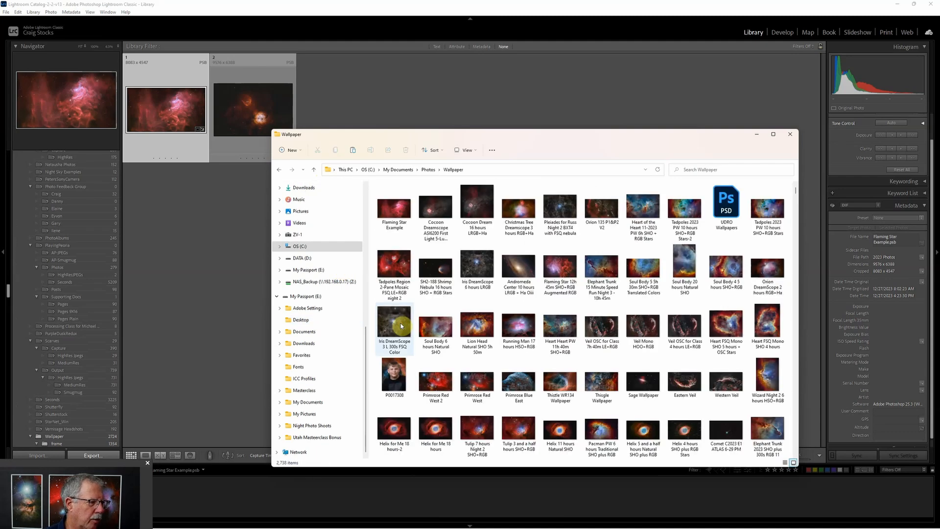
double_click(394, 210)
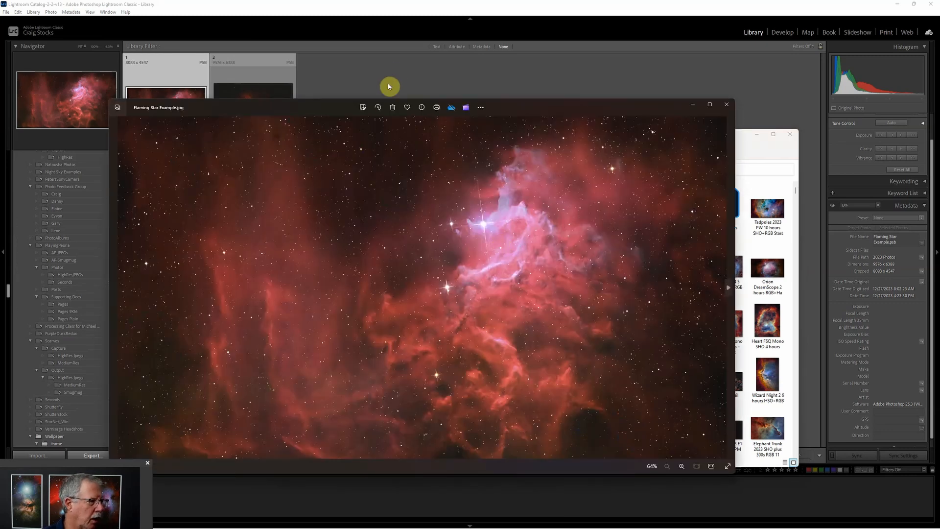
drag(499, 105, 506, 86)
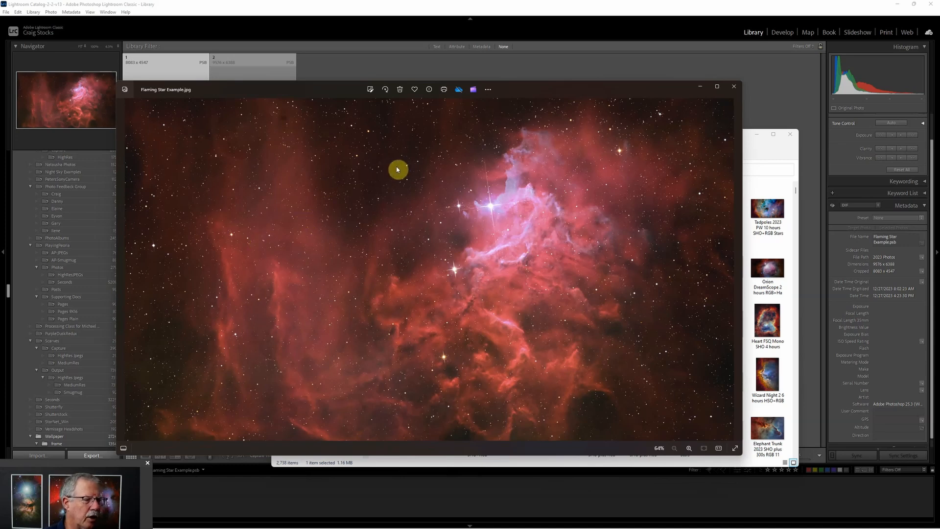
click(734, 87)
click(568, 5)
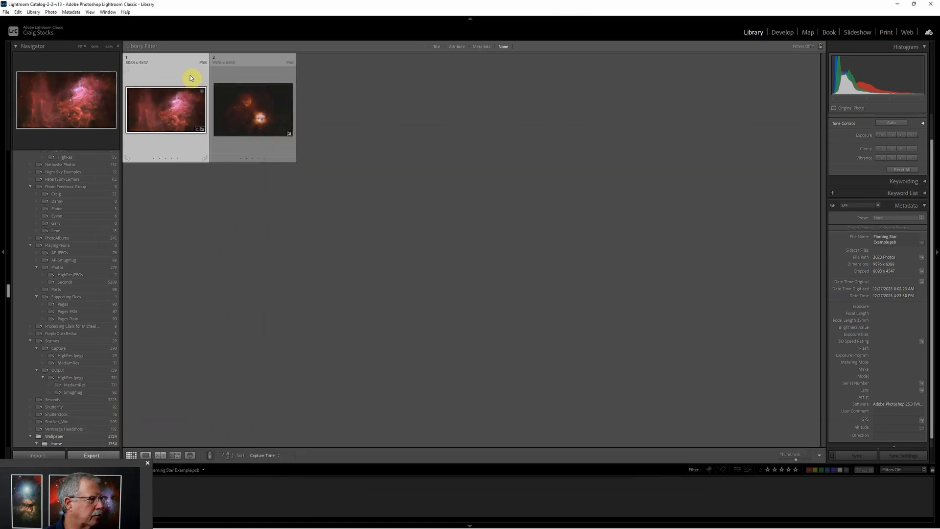
Open Flaming Star Example.psb from the Lightroom library in Adobe Photoshop 2024 with the Edit Original option.
double_click(177, 121)
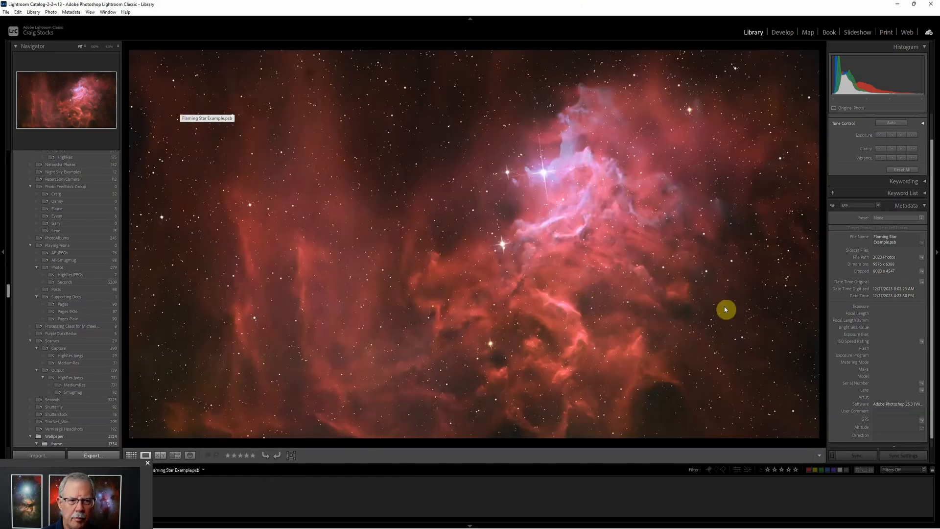
click(882, 242)
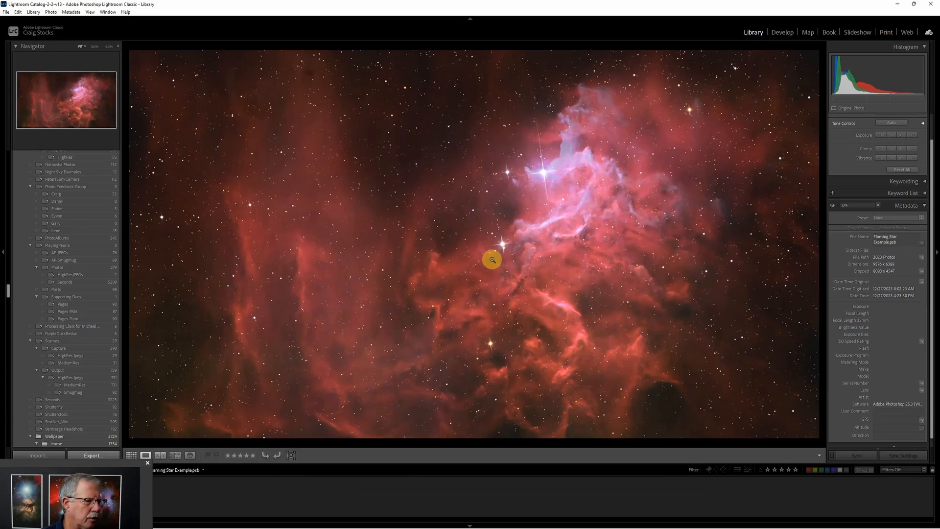
right_click(488, 212)
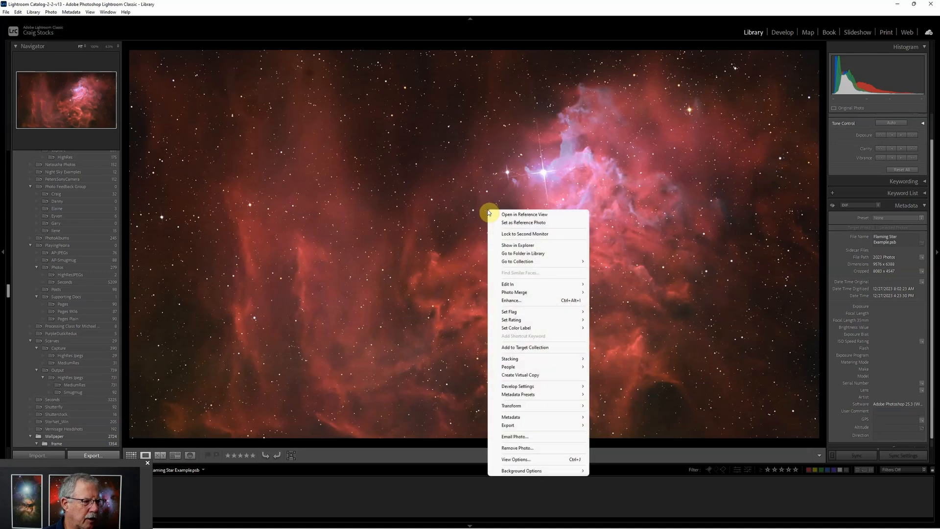
mouse_move(525, 284)
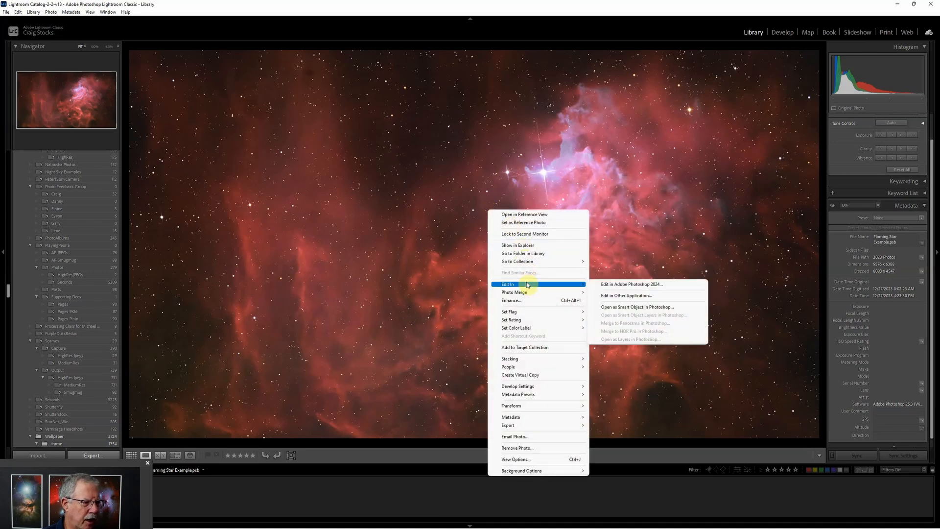
click(623, 286)
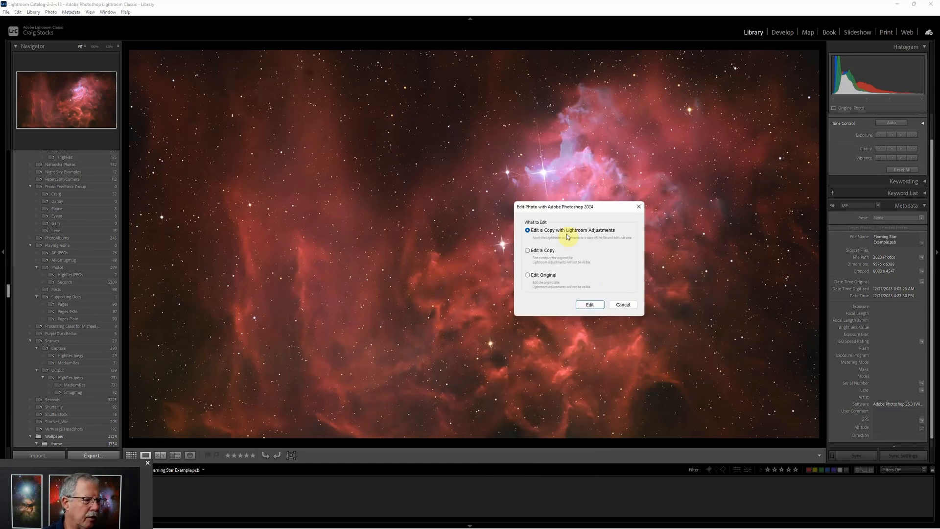
click(528, 275)
click(588, 304)
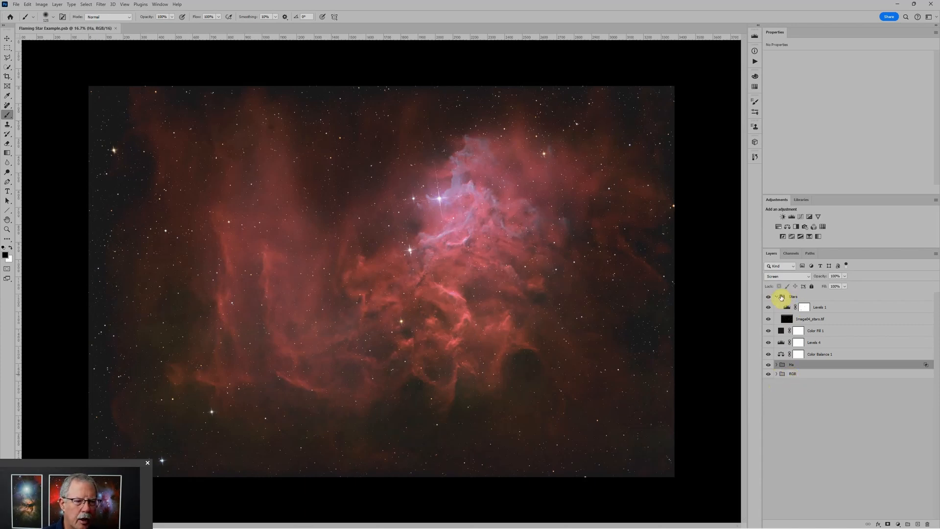
Add a Hue/Saturation adjustment above Levels 1 in the Stars group, with Master saturation +78 and Reds saturation -72.
click(779, 297)
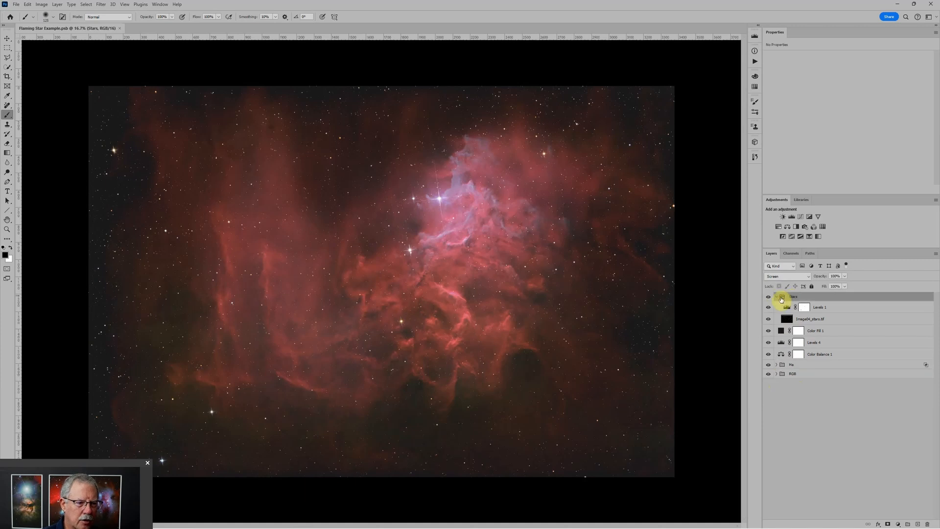
click(787, 306)
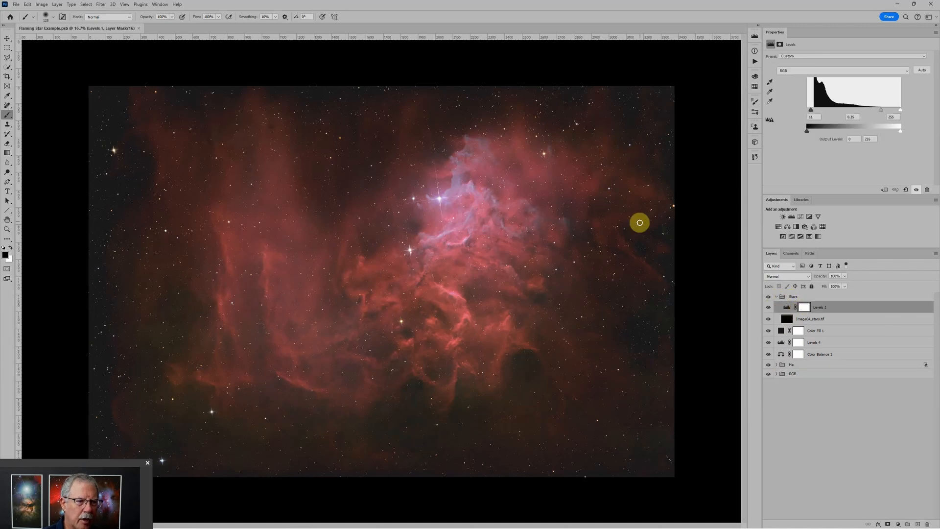
click(778, 227)
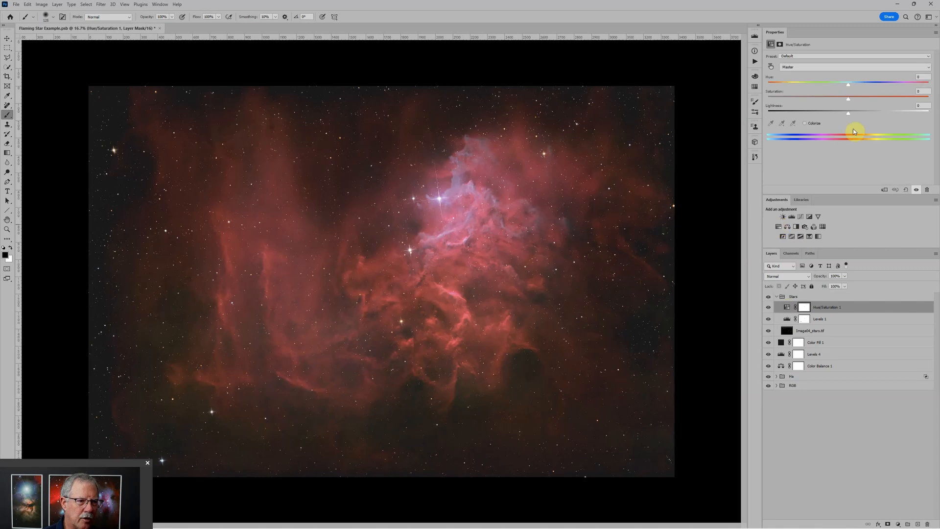
drag(853, 100, 912, 99)
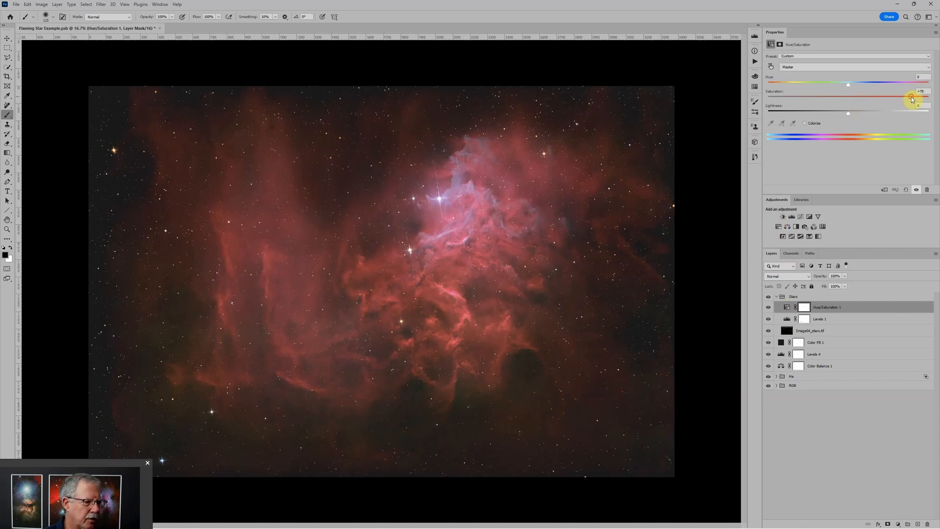
click(796, 68)
click(794, 83)
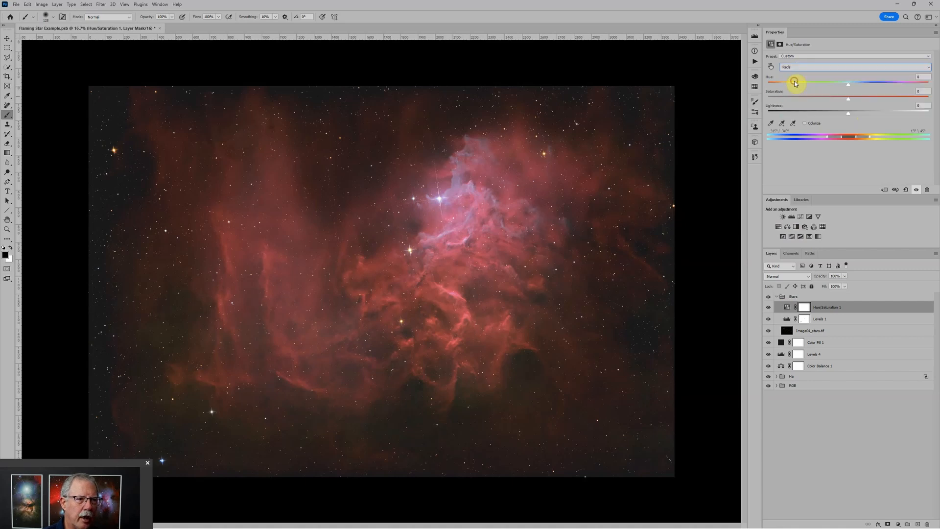
drag(852, 99, 790, 99)
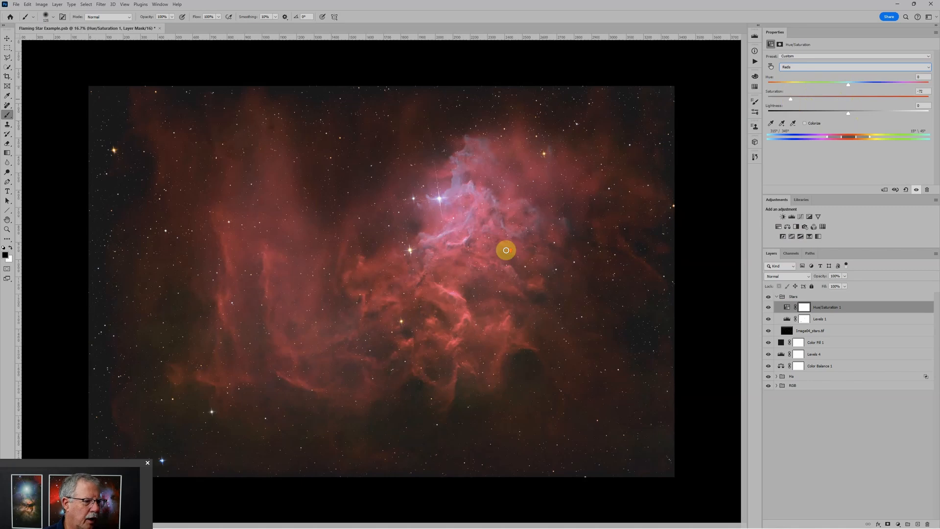
Set the midtone value of the Stars group's Levels 1 adjustment to 0.23 and check the stars around the nebula core.
click(789, 319)
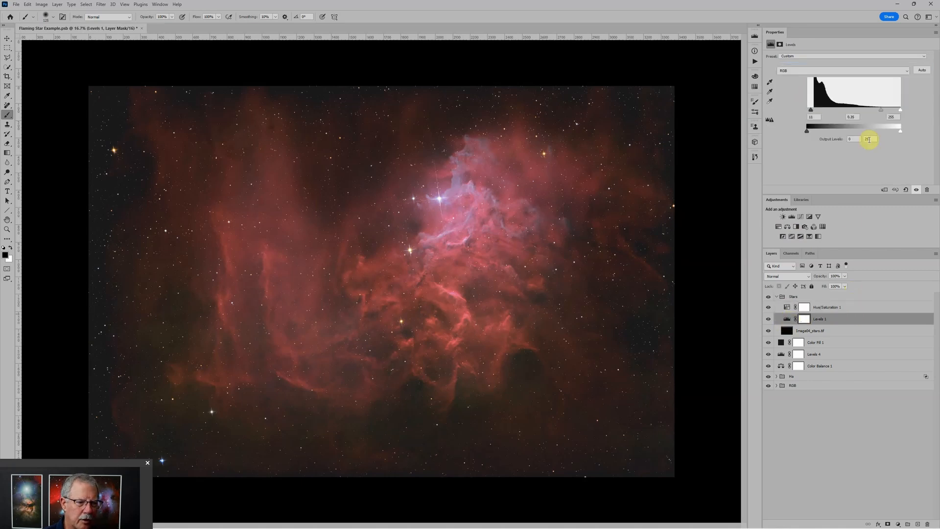
drag(881, 110, 891, 112)
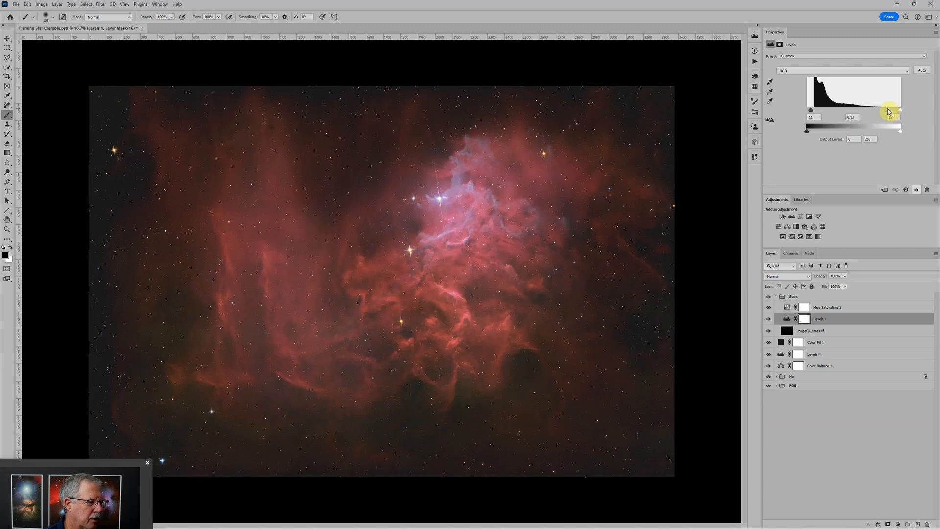
scroll(594, 262, up, 3)
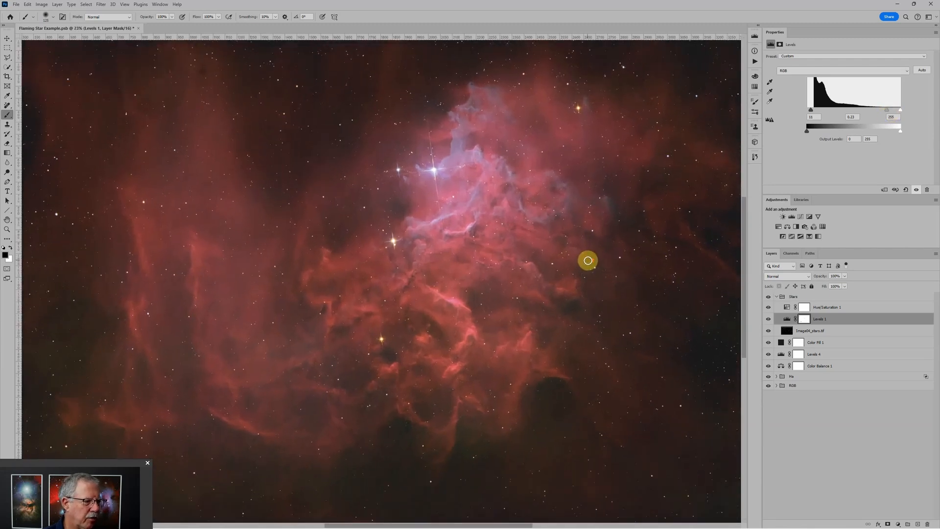
scroll(434, 196, up, 3)
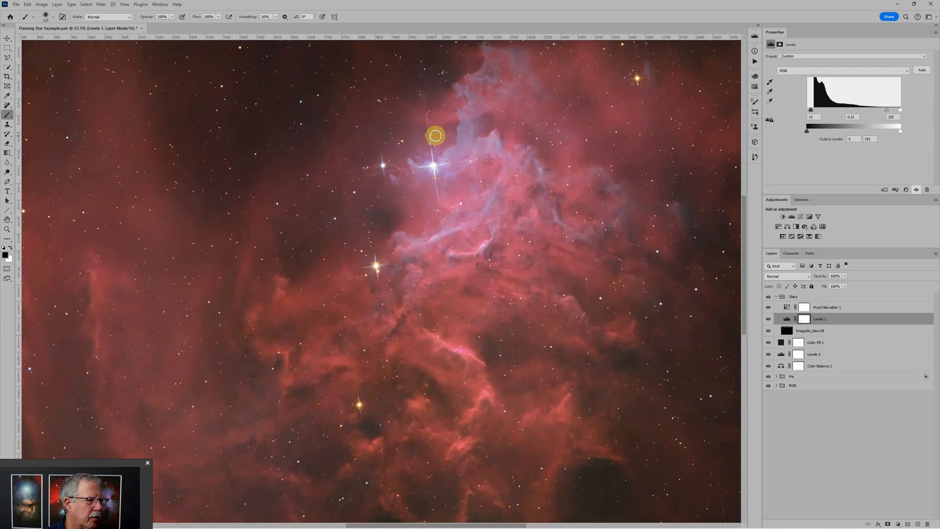
scroll(436, 136, up, 3)
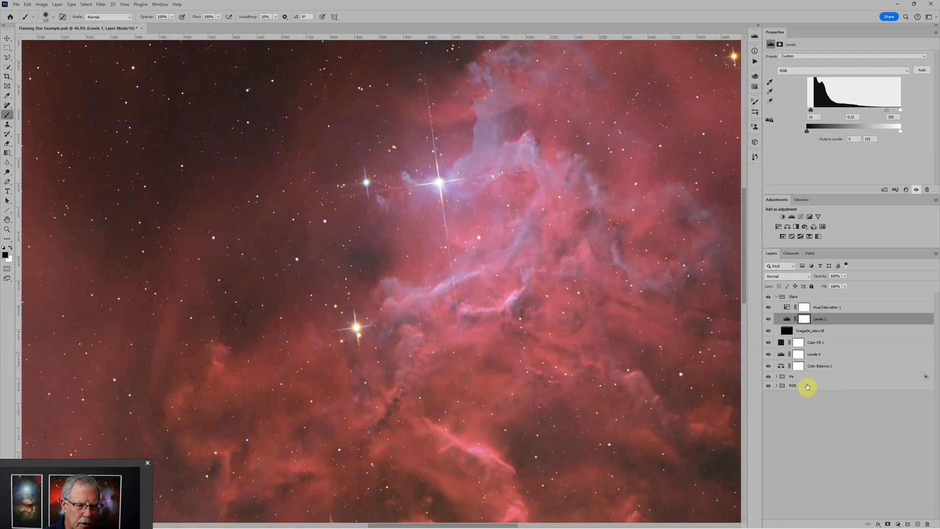
Convert the Image04.tif layer in the RGB group to a smart object.
click(807, 387)
click(777, 385)
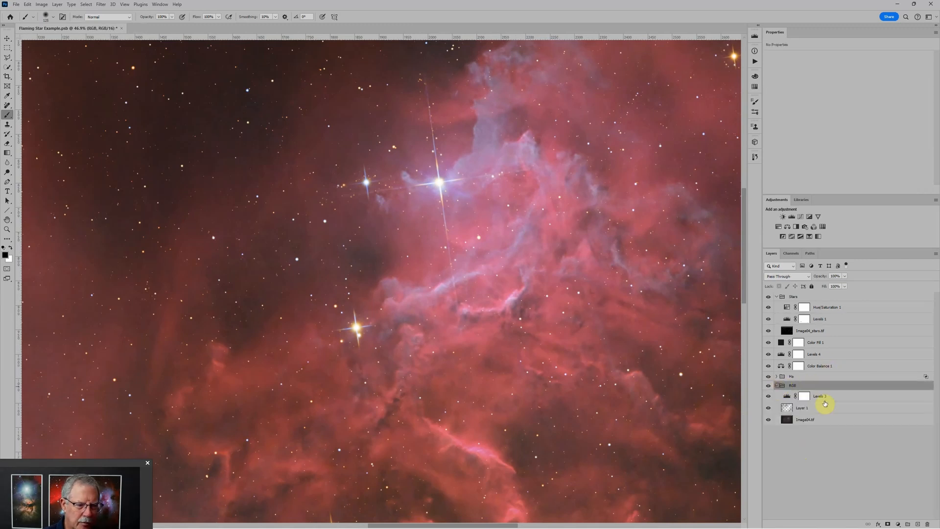
click(834, 420)
right_click(836, 419)
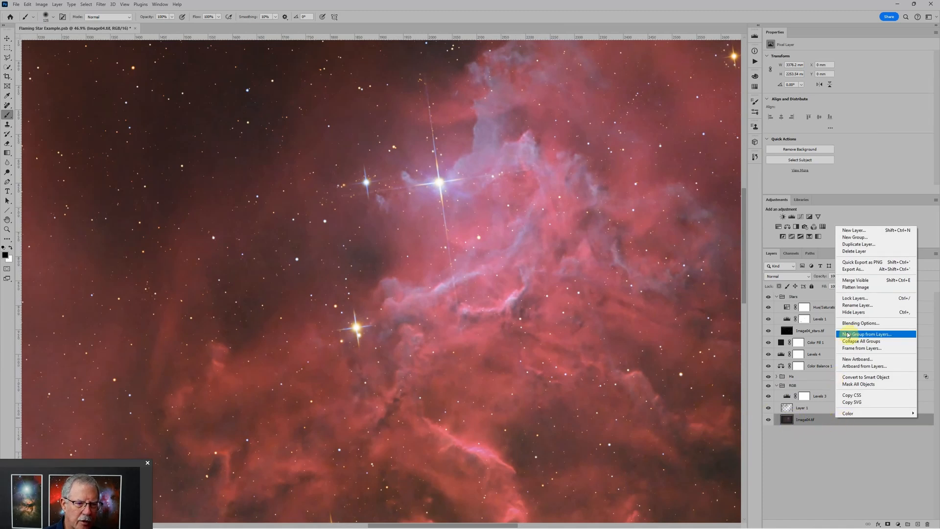
click(860, 377)
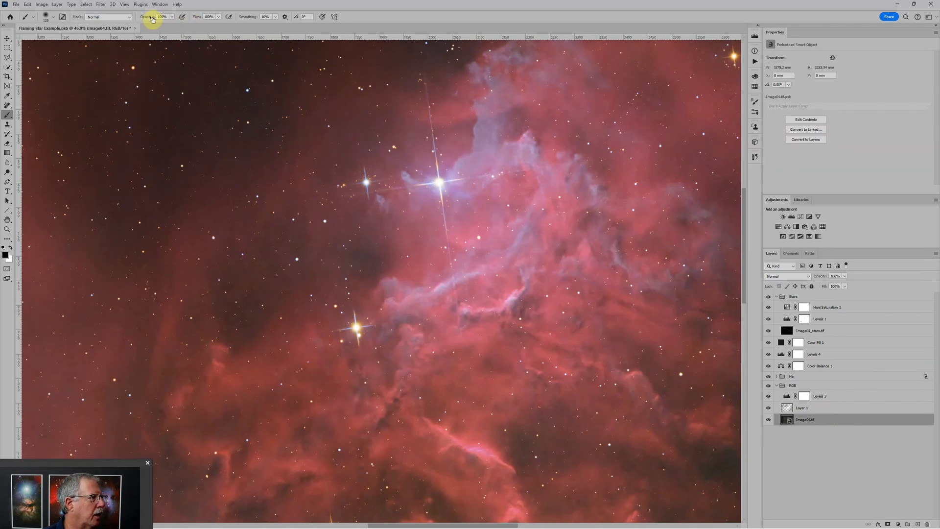
Apply Smart Sharpen to the Image04.tif smart object with Amount 400%, Radius 9.1 px, Reduce Noise 34% and Lens Blur removal.
click(100, 4)
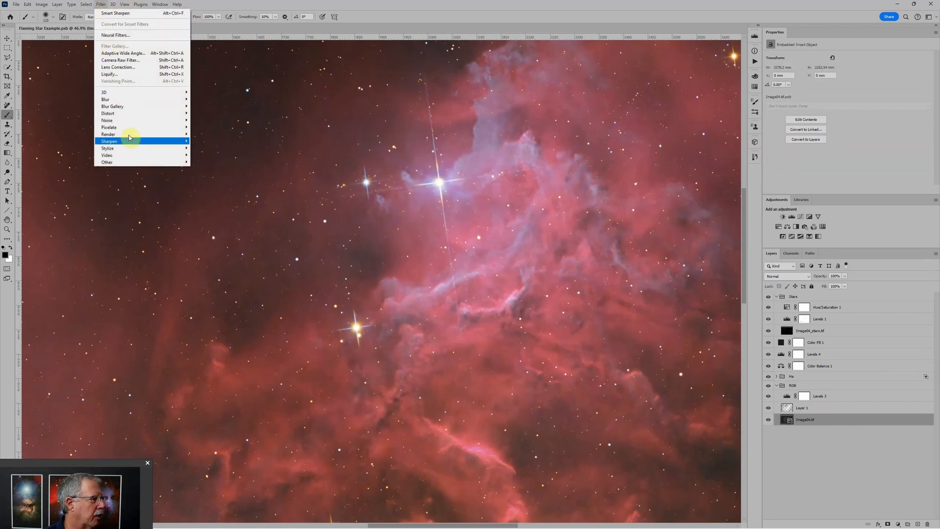
mouse_move(130, 142)
click(206, 163)
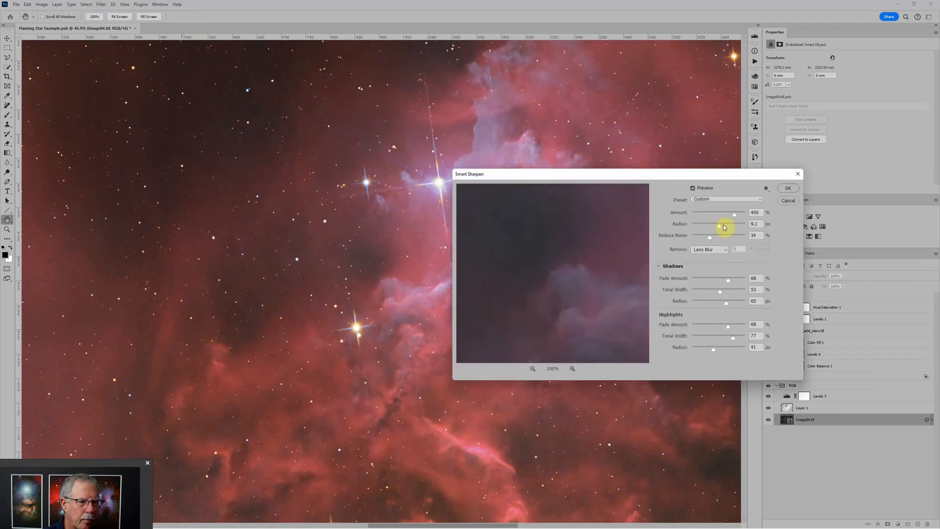
click(788, 188)
key(b)
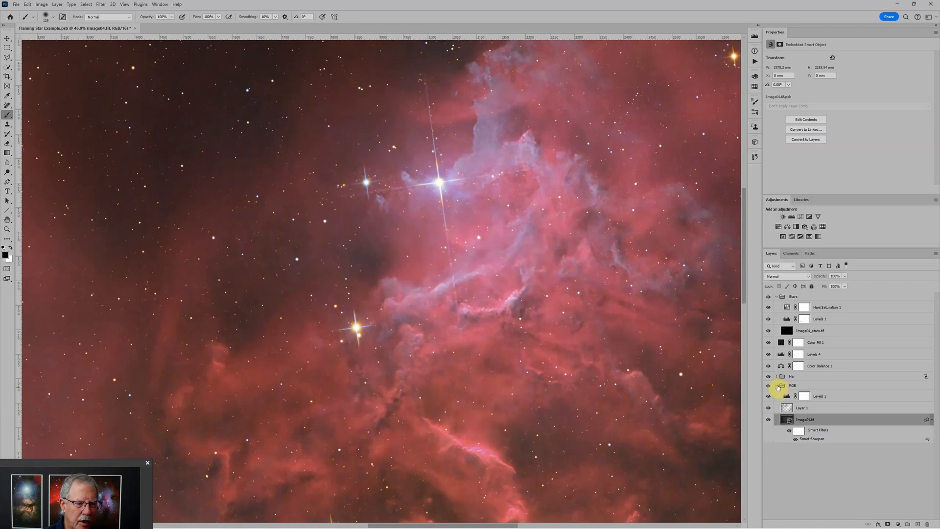
Expand the Ha group and convert its masterLight Ha mono image layer to a smart object.
click(777, 386)
click(776, 376)
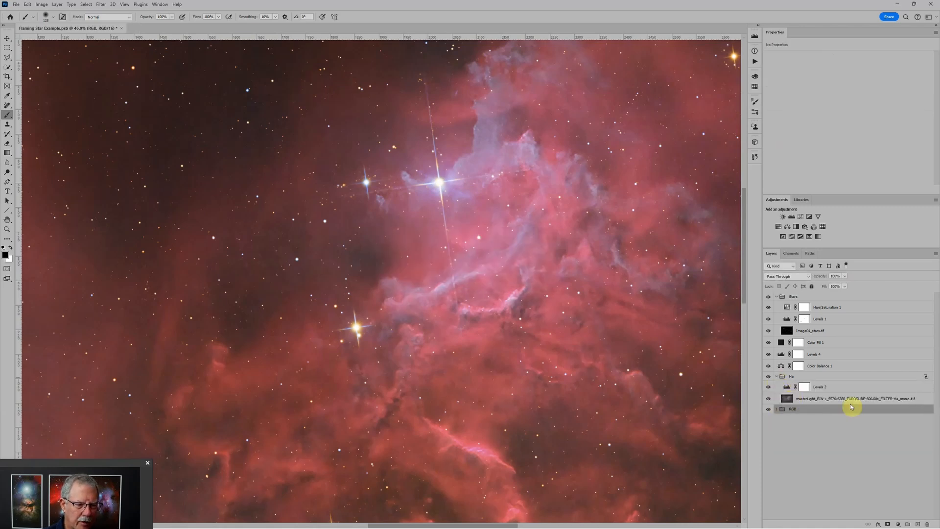
click(920, 399)
right_click(922, 399)
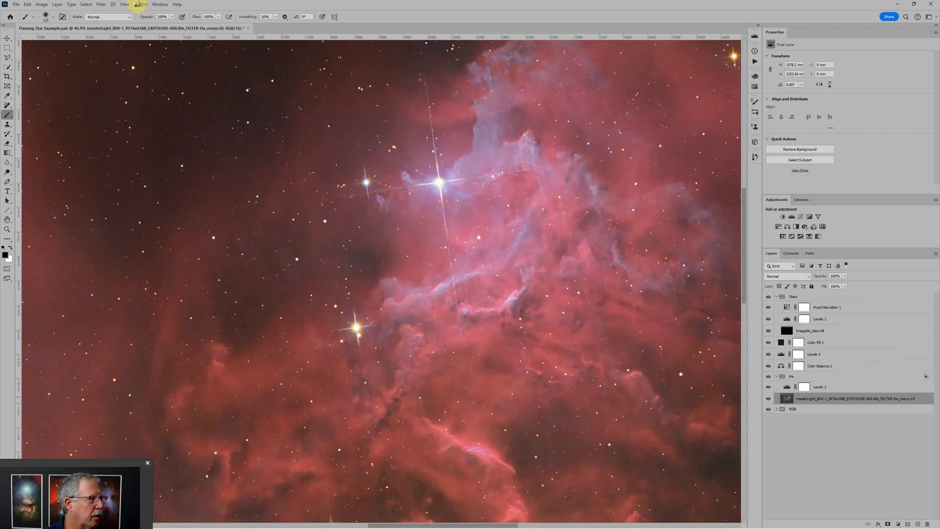
Apply Smart Sharpen to the Ha smart object with Amount 400%, Radius 10.5 px, Reduce Noise 34% and Lens Blur removal.
click(101, 5)
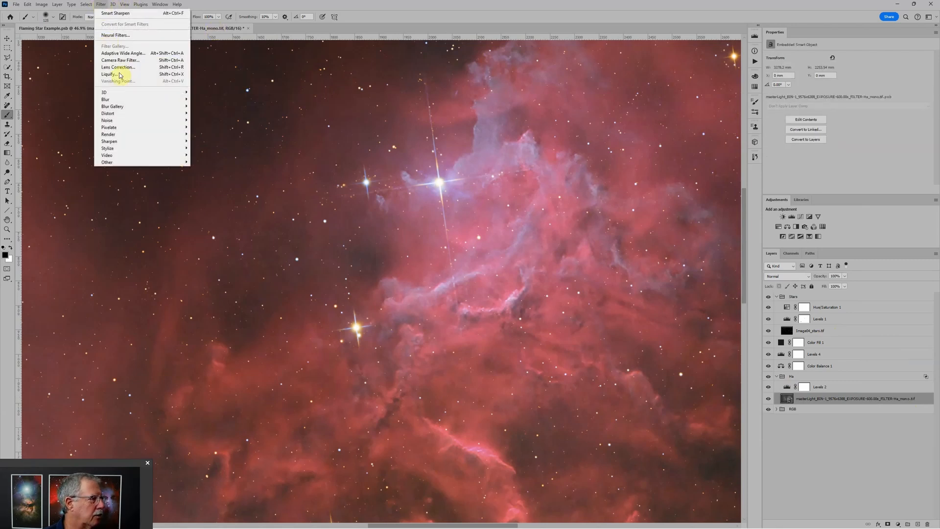
mouse_move(132, 141)
click(201, 162)
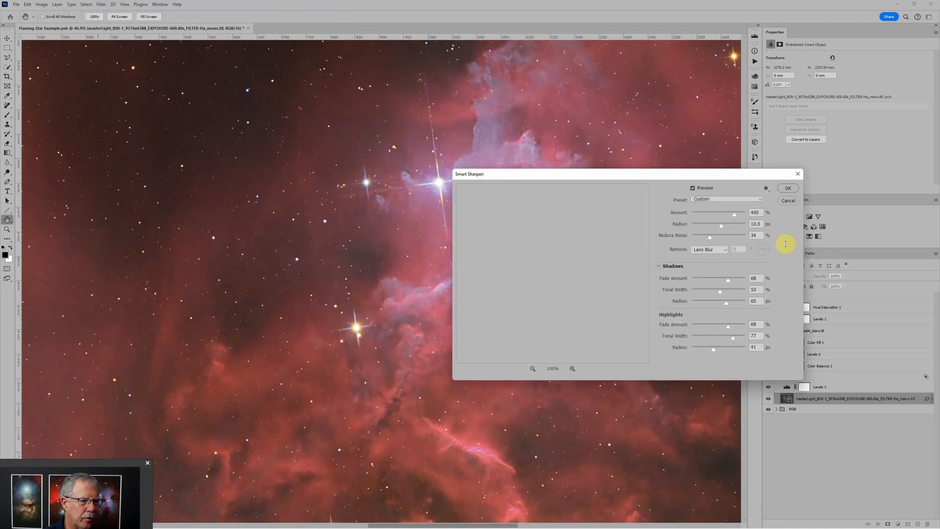
click(788, 189)
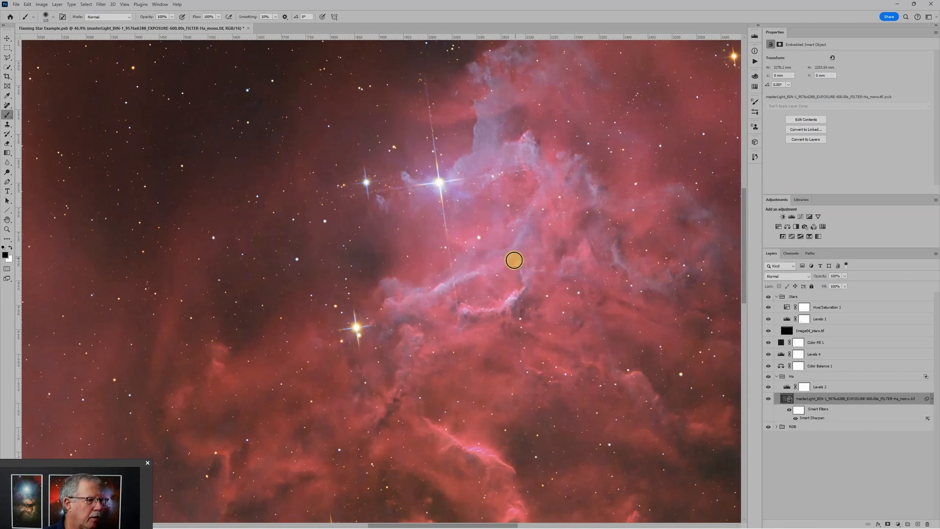
scroll(554, 243, down, 5)
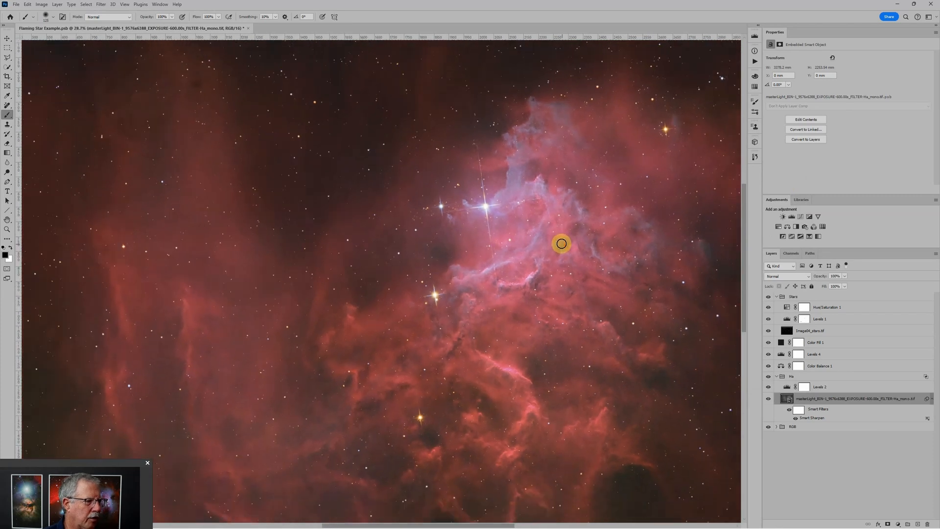
scroll(561, 243, down, 4)
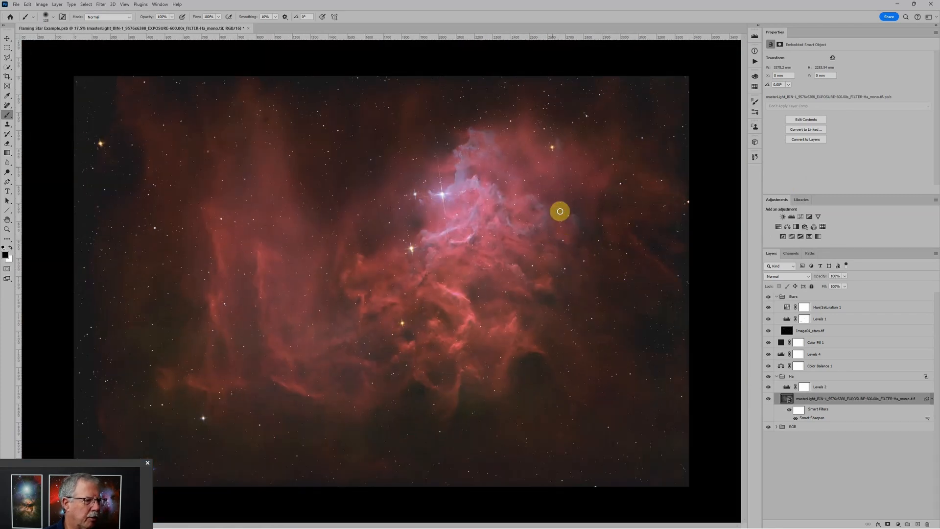
Close Flaming Star Example.psb with its changes saved and switch to Lightroom Classic.
click(248, 28)
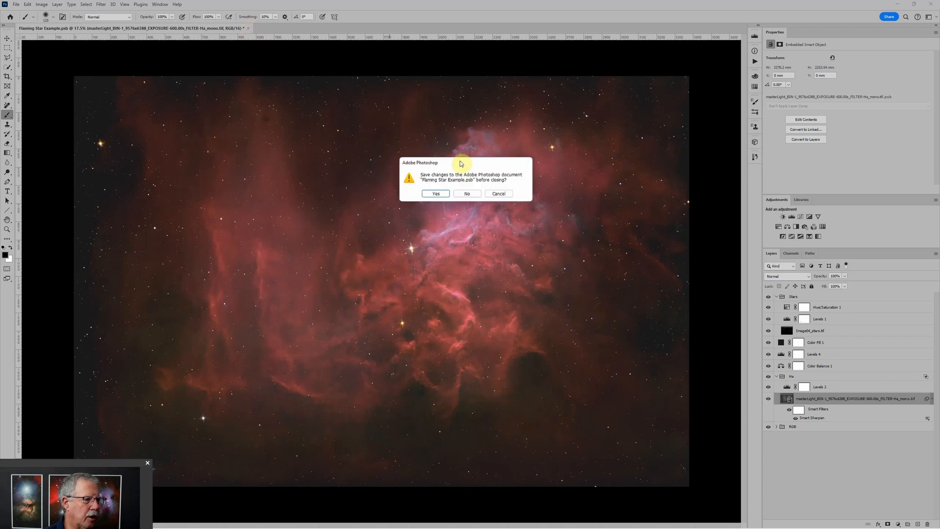
click(441, 194)
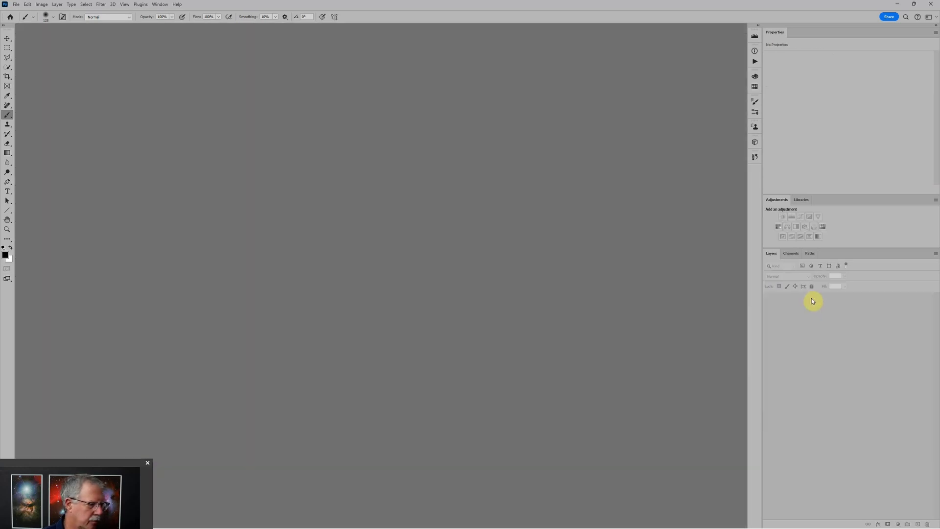
mouse_move(517, 524)
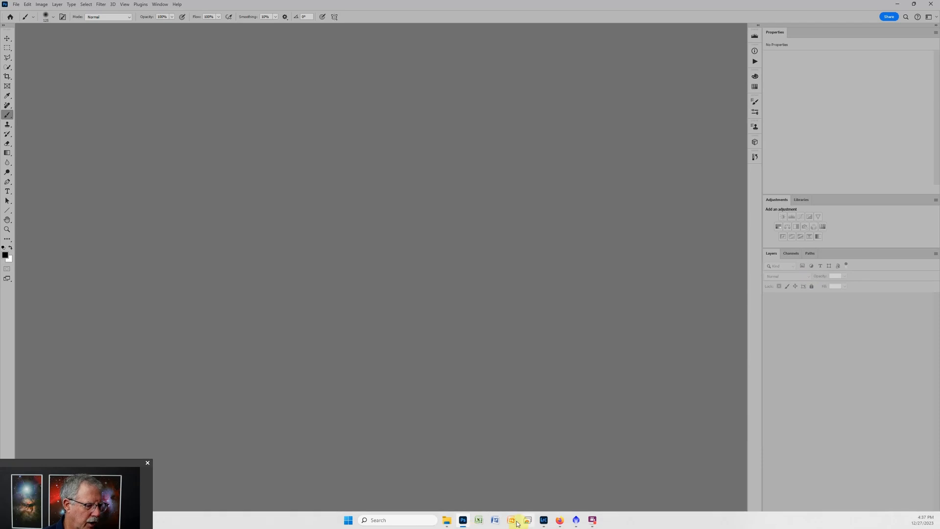
click(540, 520)
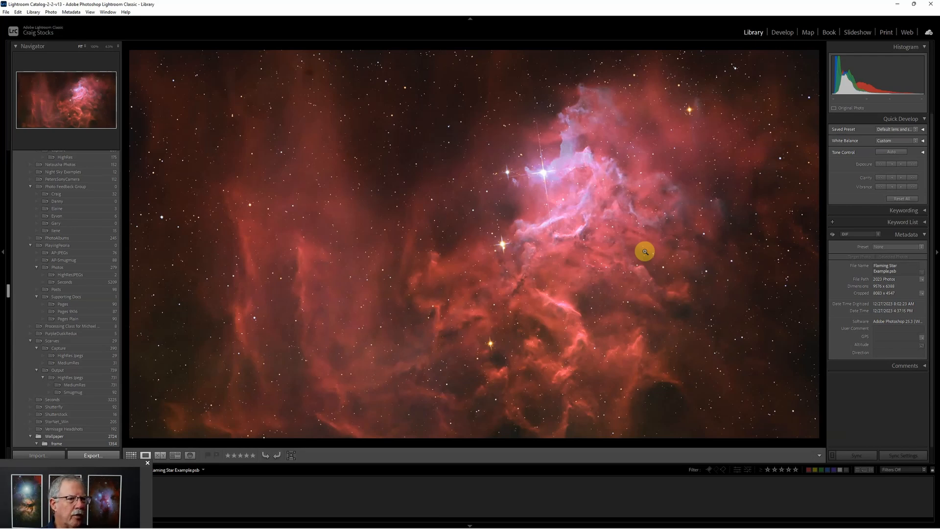
Set Clarity to +16 and Texture to +21 for the nebula photo in the Develop module.
click(783, 32)
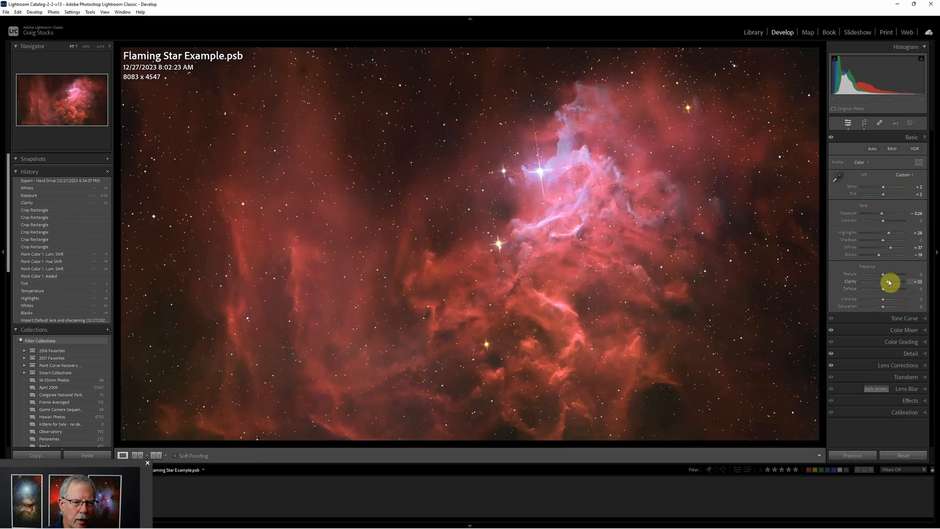
drag(889, 283, 887, 275)
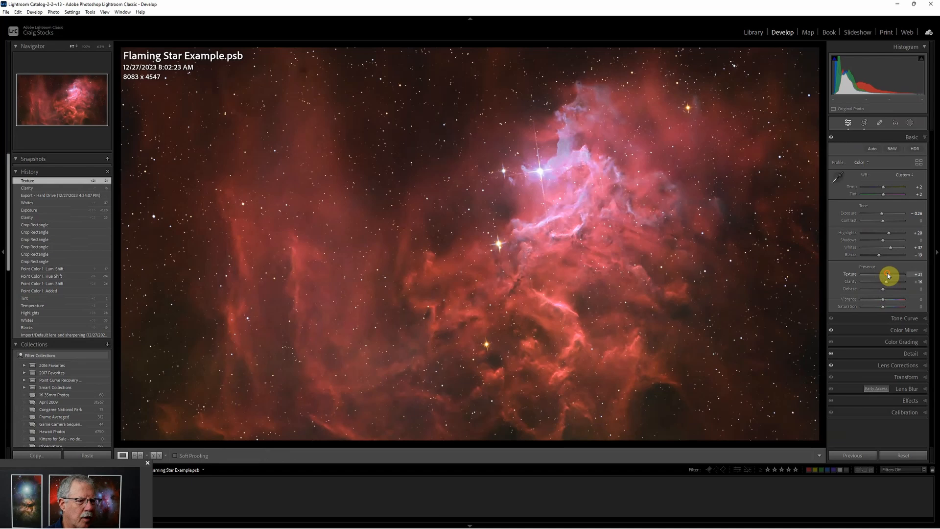
Set the photo's sharpening to Amount 88, Radius 0.5 and Detail 100, and Luminance noise reduction to 32.
click(900, 356)
drag(881, 275, 925, 289)
mouse_move(871, 357)
mouse_down()
mouse_move(883, 356)
mouse_move(875, 354)
mouse_up()
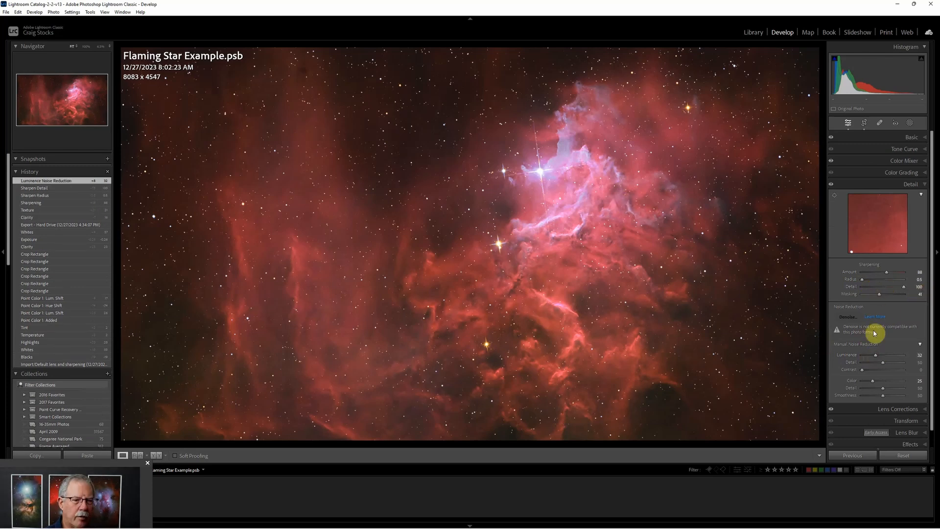
Change the photo's Texture to -9 and its Clarity to +53.
click(884, 138)
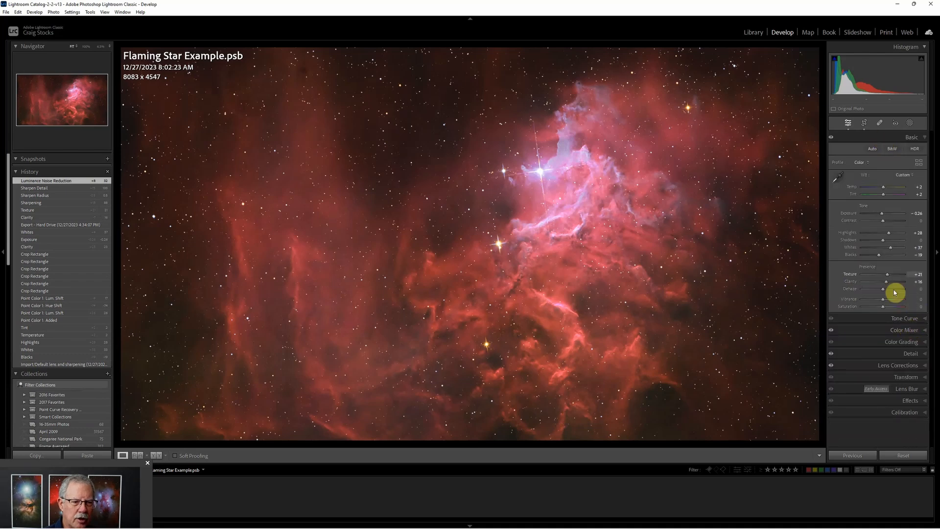
drag(888, 274, 880, 275)
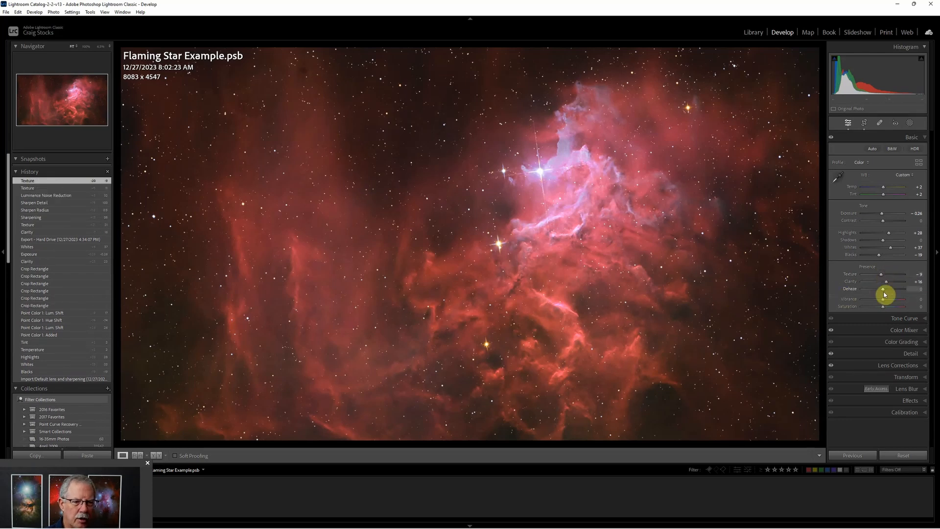
drag(887, 283, 894, 281)
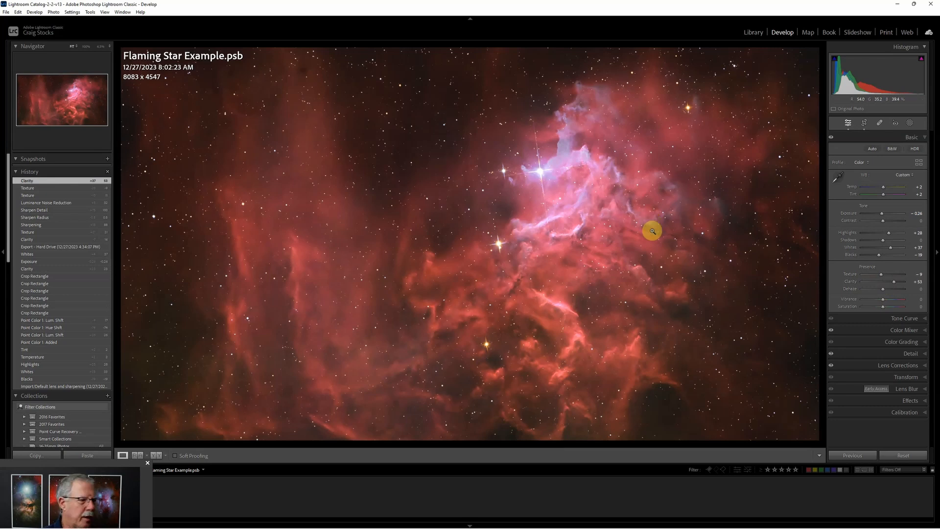
Export the photo from the Library to the Photos\Wallpaper folder, overwriting the existing Flaming Star Example.jpg.
click(755, 32)
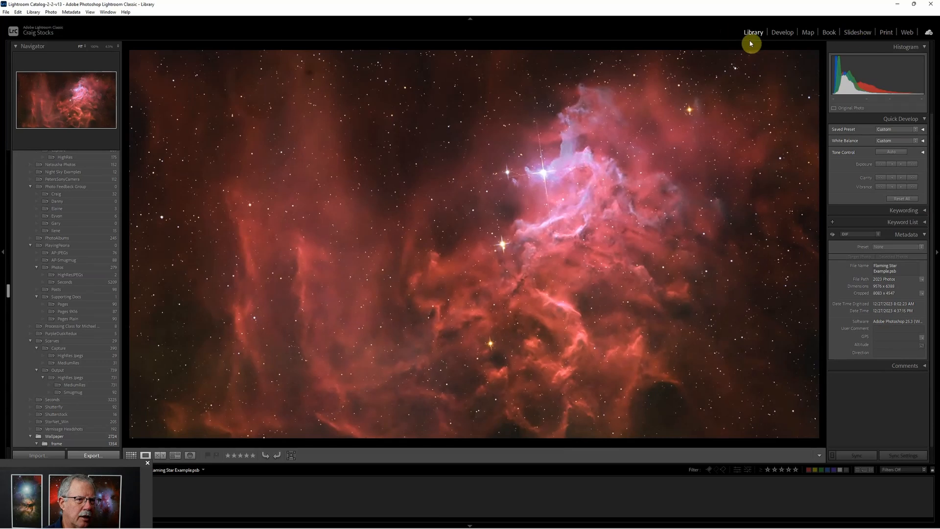
click(94, 456)
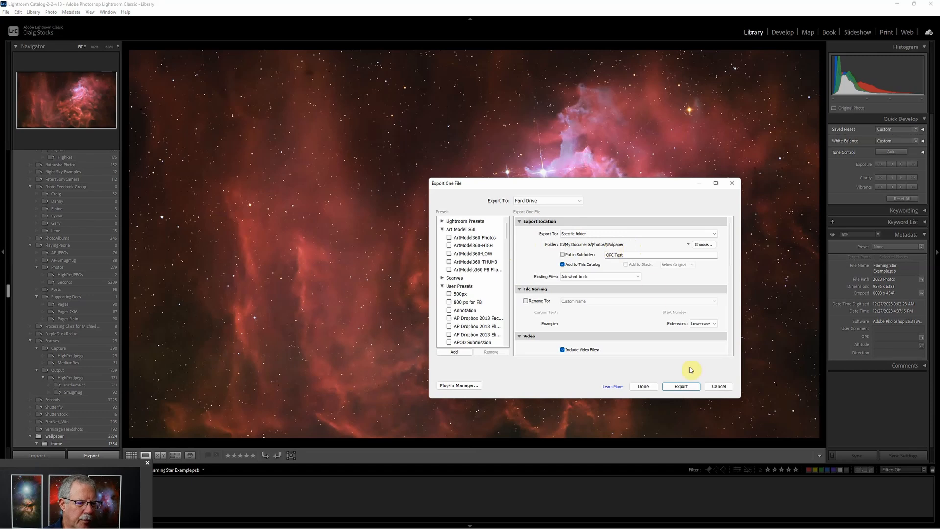
click(682, 386)
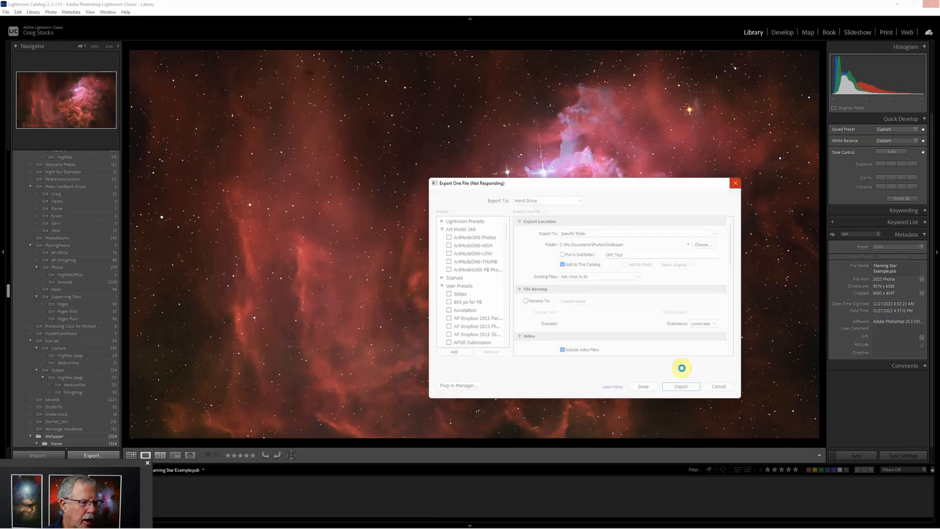
key(ctrl+shift+e)
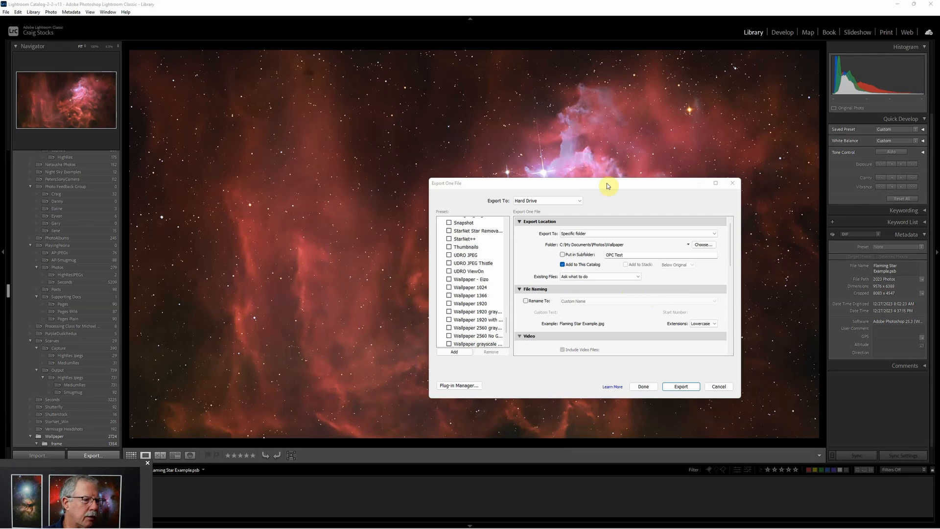
drag(611, 191, 557, 146)
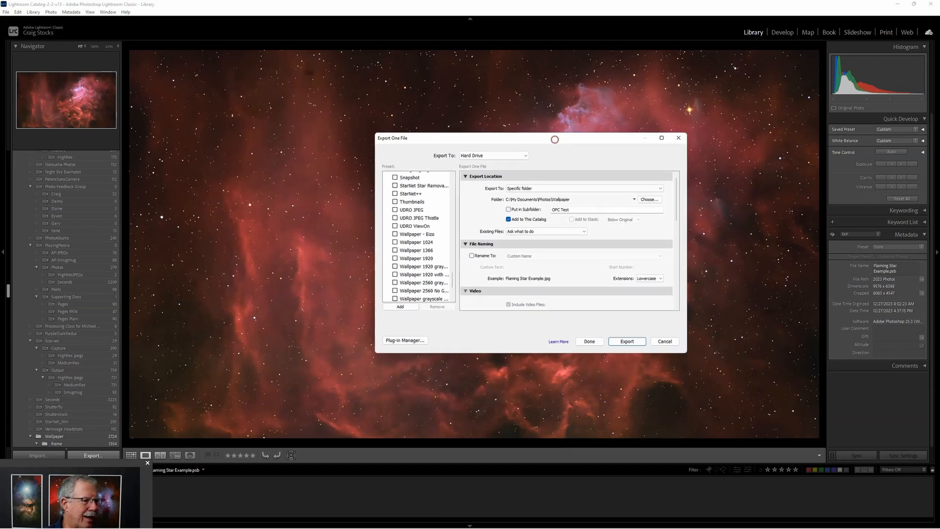
click(627, 341)
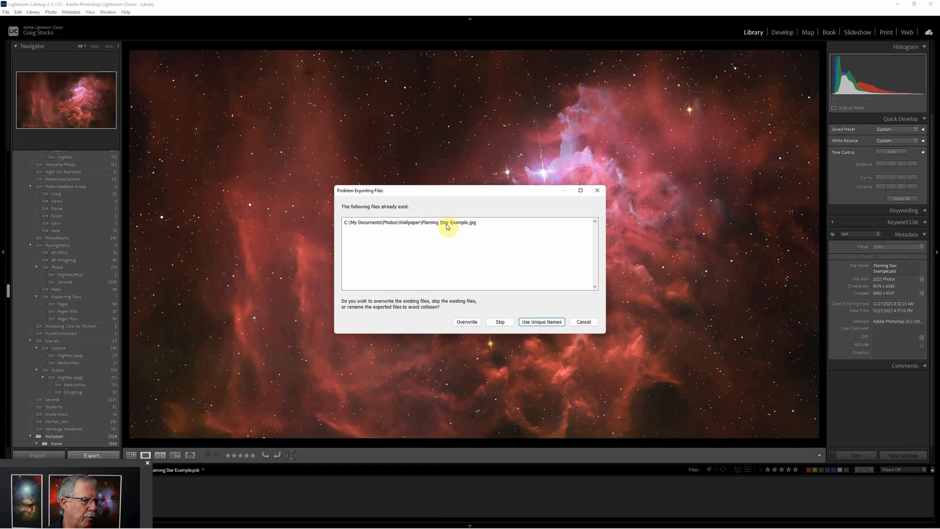
click(475, 321)
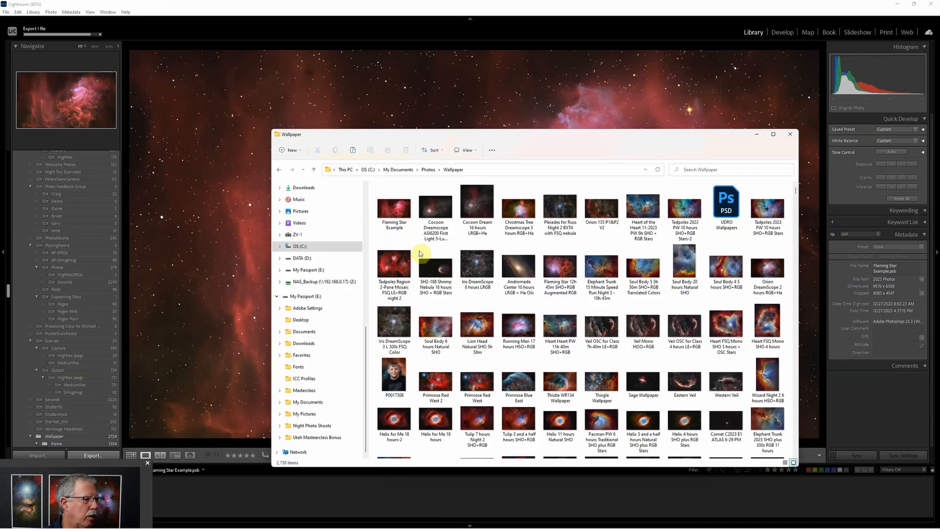
View the exported Flaming Star Example.jpg from the Wallpaper folder, close it and return to Lightroom Classic.
click(398, 210)
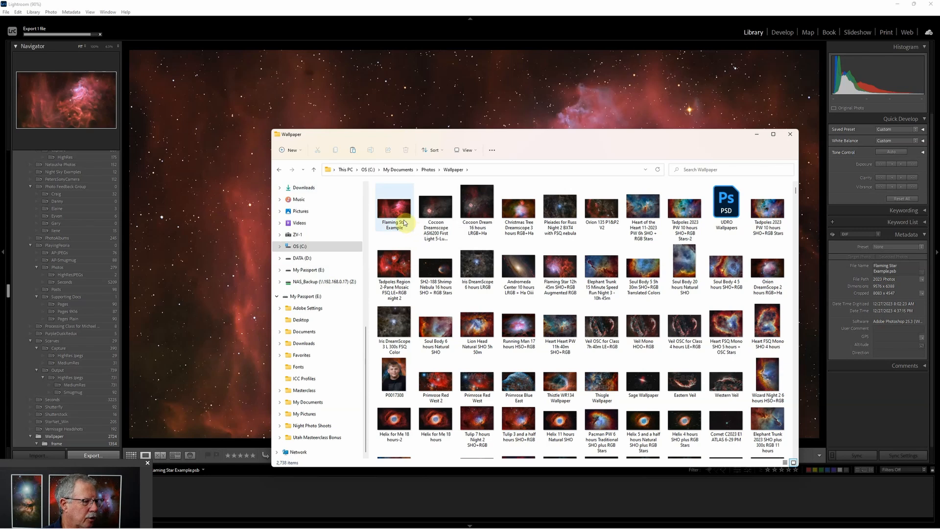
click(190, 33)
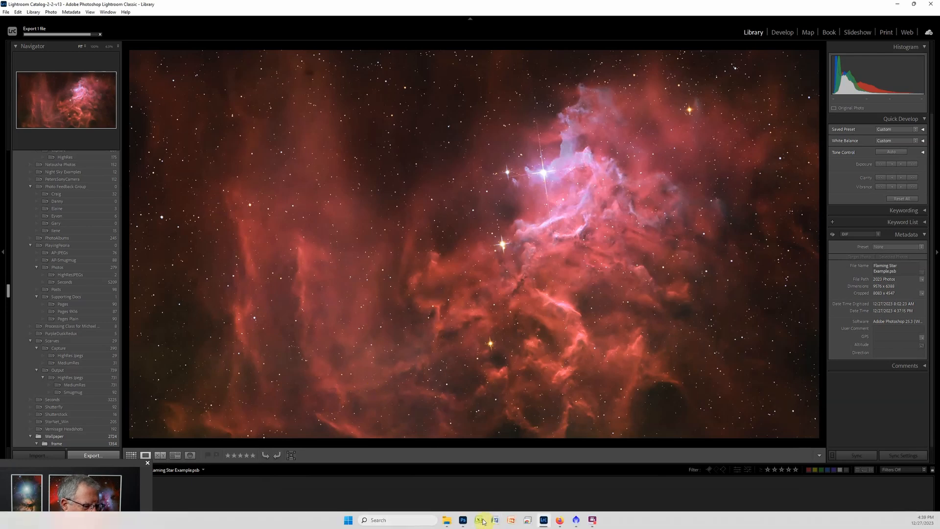
mouse_move(445, 523)
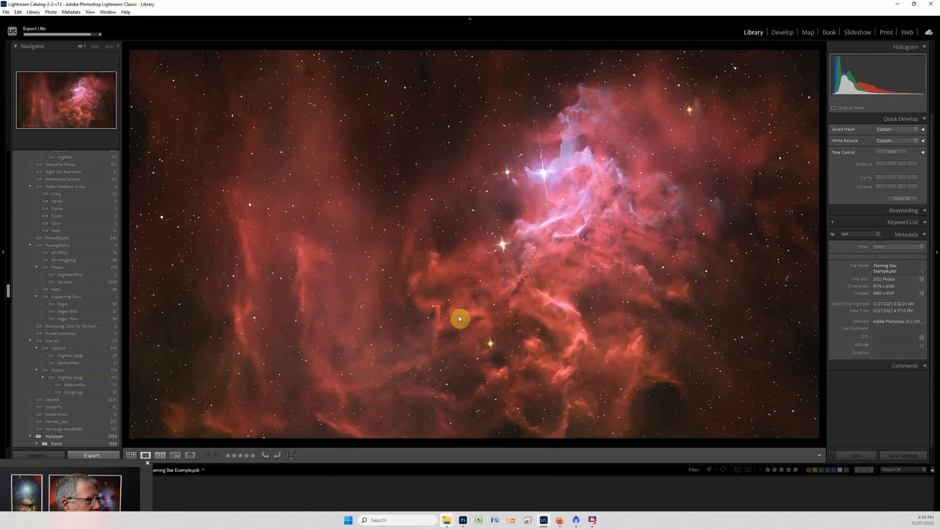
click(523, 477)
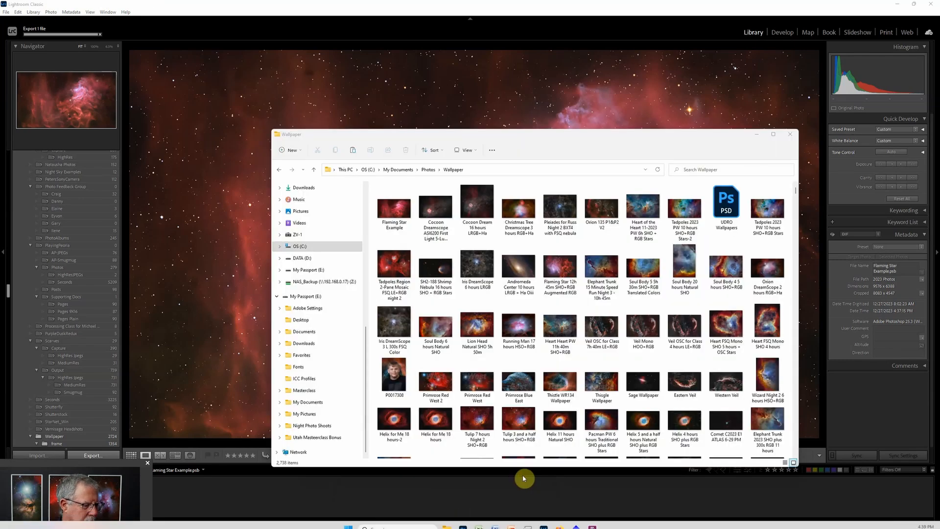
click(400, 210)
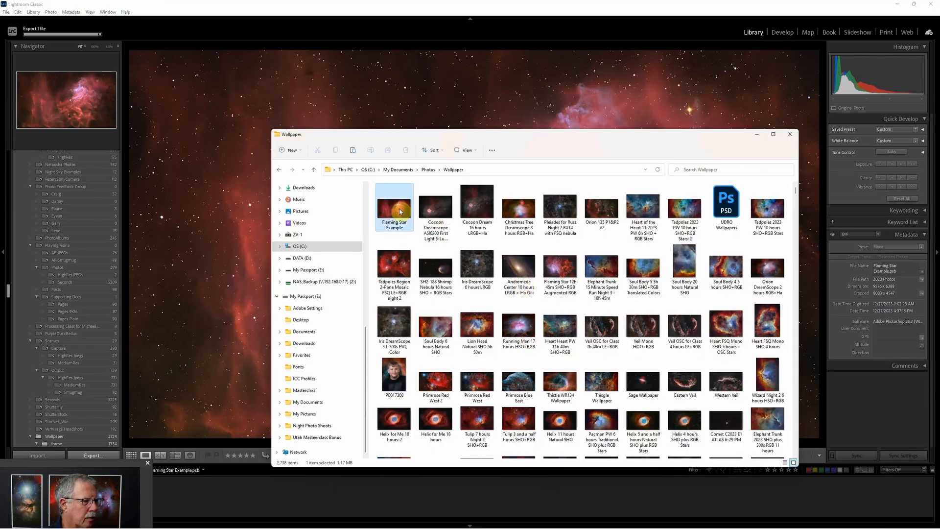
double_click(400, 211)
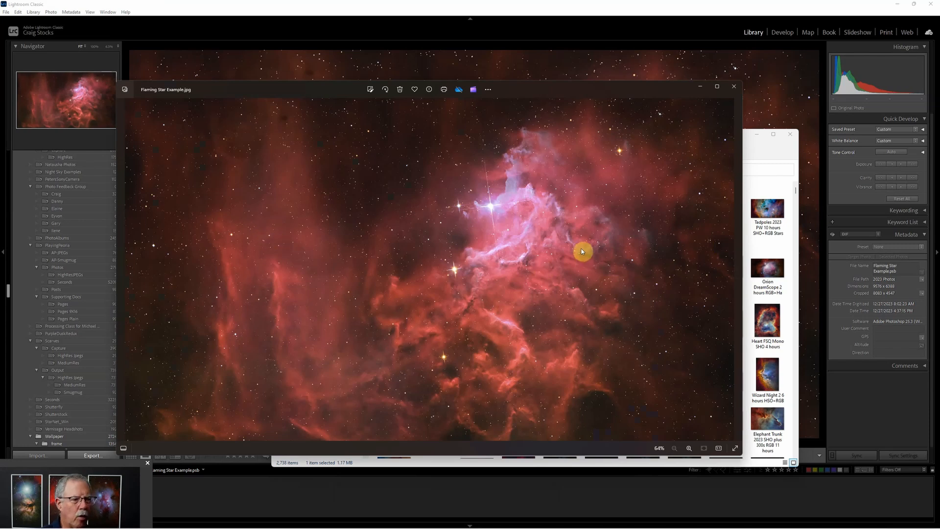
click(733, 87)
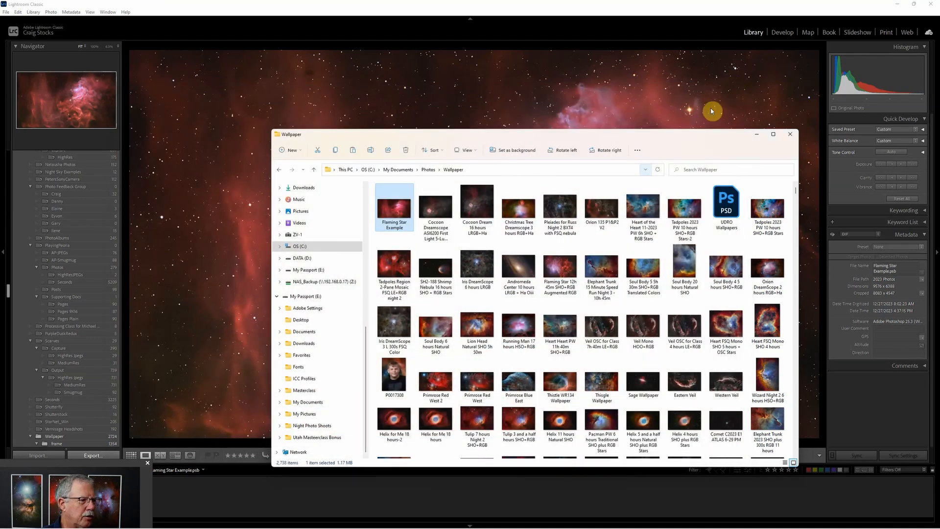
click(615, 39)
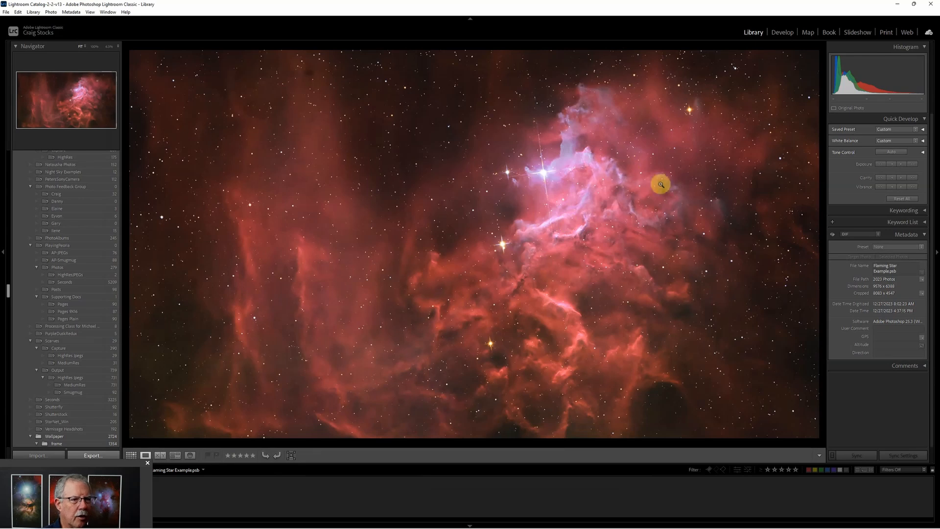
Create a virtual copy of Flaming Star Example.psb in the Develop module.
click(781, 33)
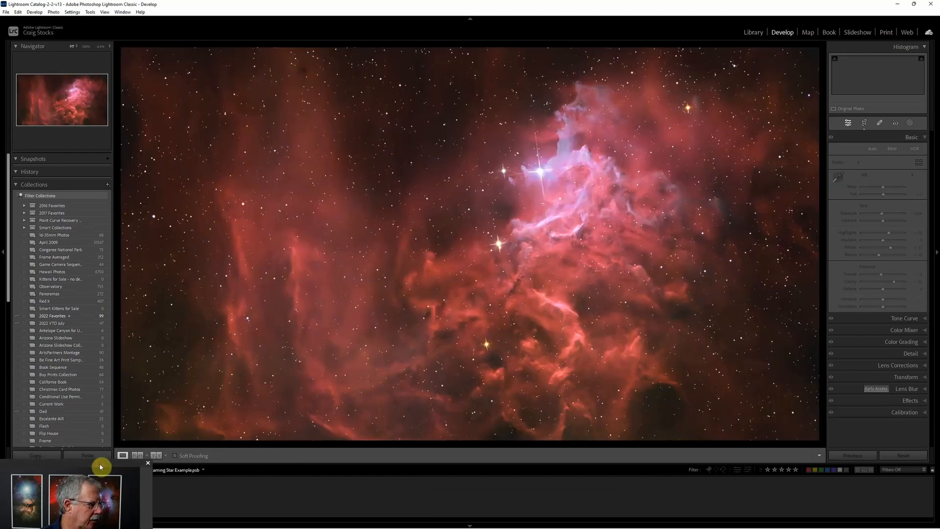
drag(101, 466, 330, 480)
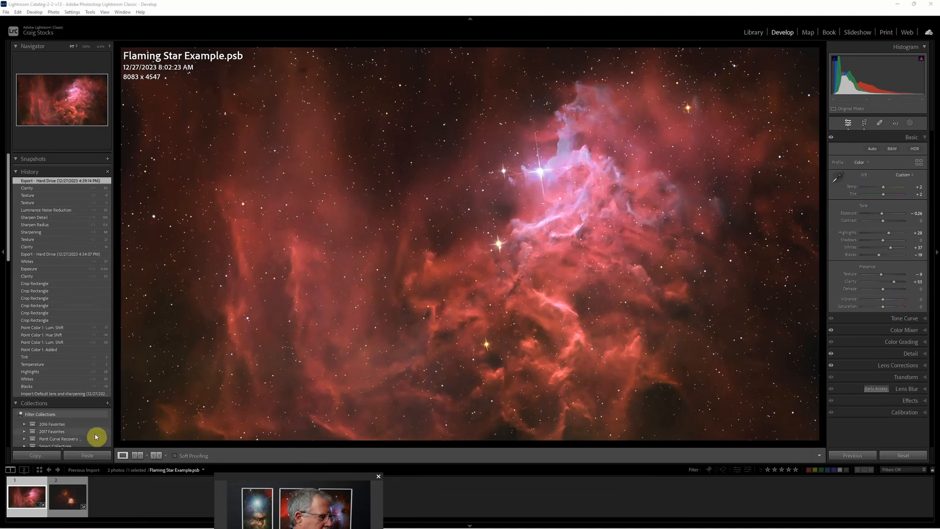
right_click(30, 497)
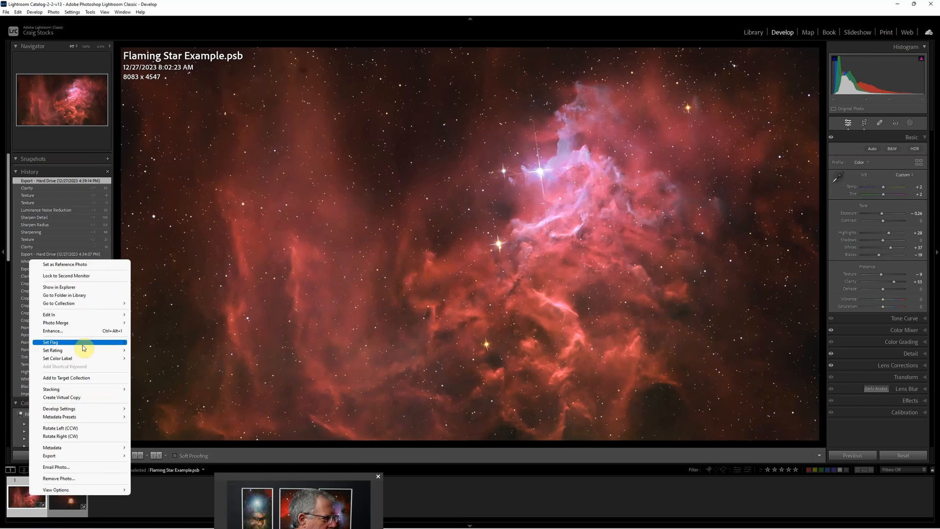
click(83, 398)
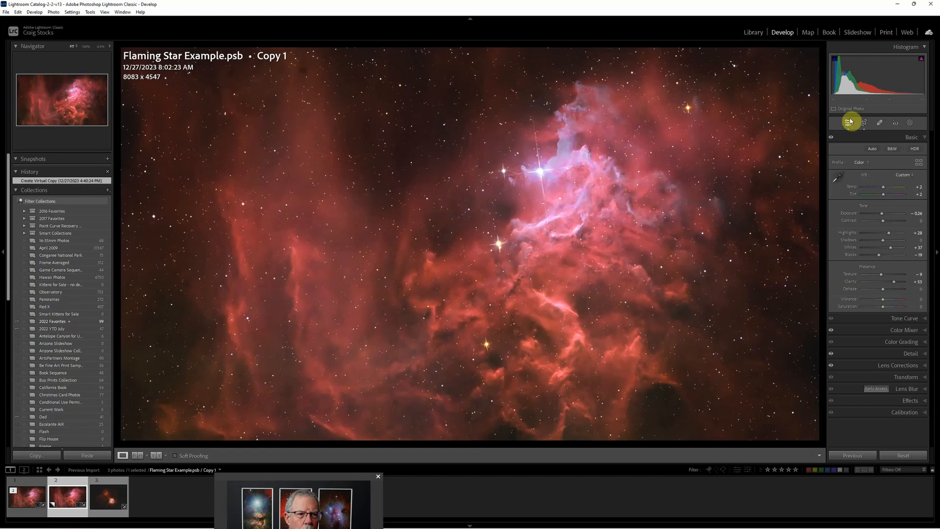
Crop the virtual copy to the 4 x 5 / 8 x 10 aspect, enlarging and repositioning the frame around the nebula to about 7234 x 5787 pixels.
click(864, 124)
click(904, 150)
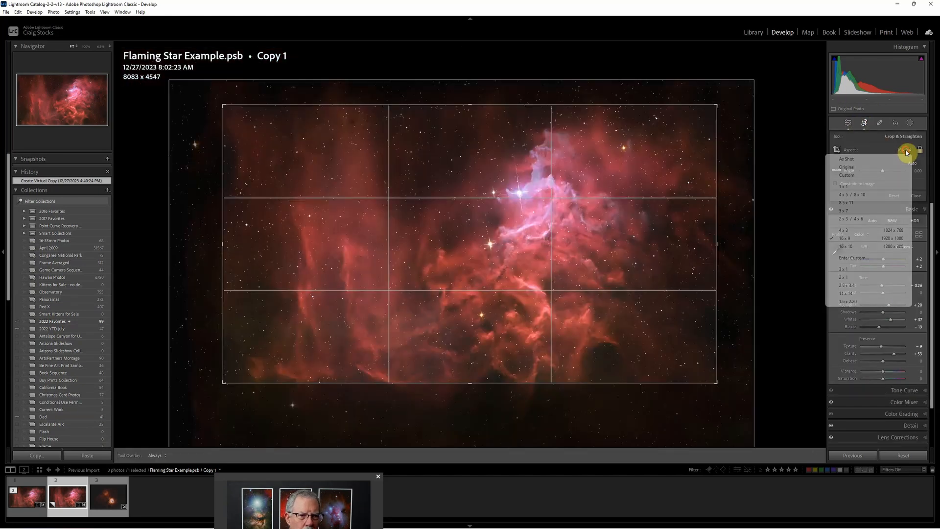
click(871, 195)
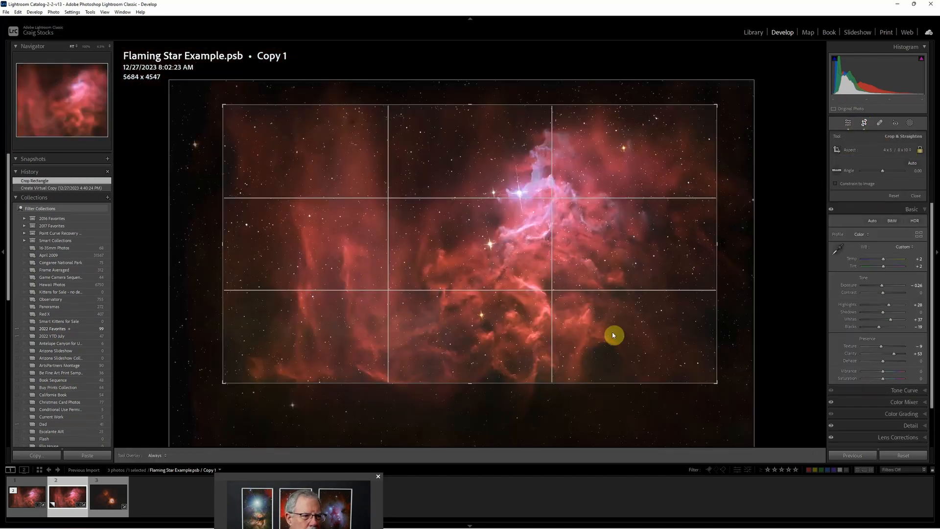
drag(522, 382, 529, 419)
drag(579, 69, 581, 68)
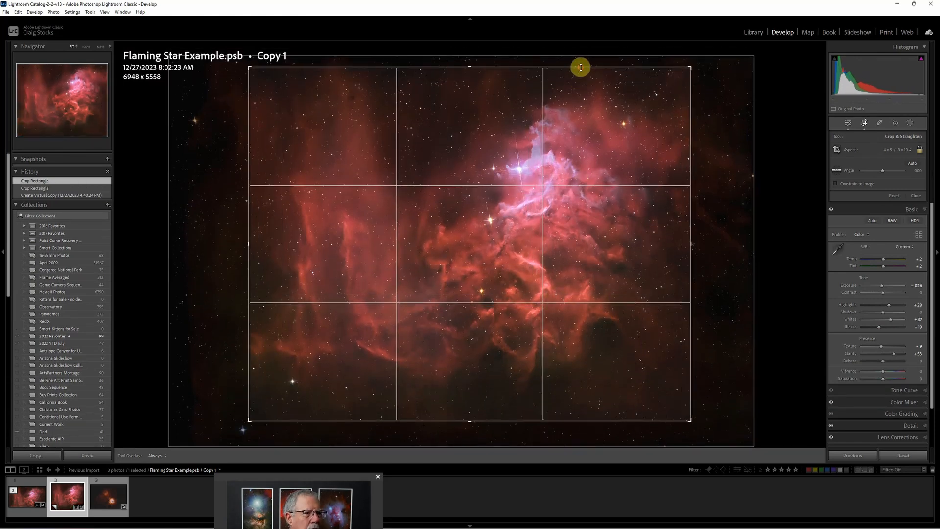
drag(543, 354, 537, 373)
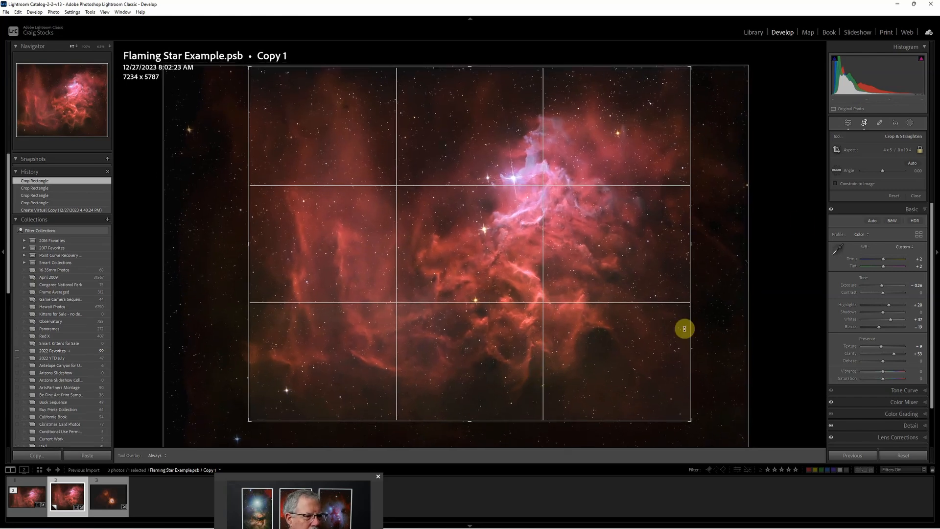
click(864, 122)
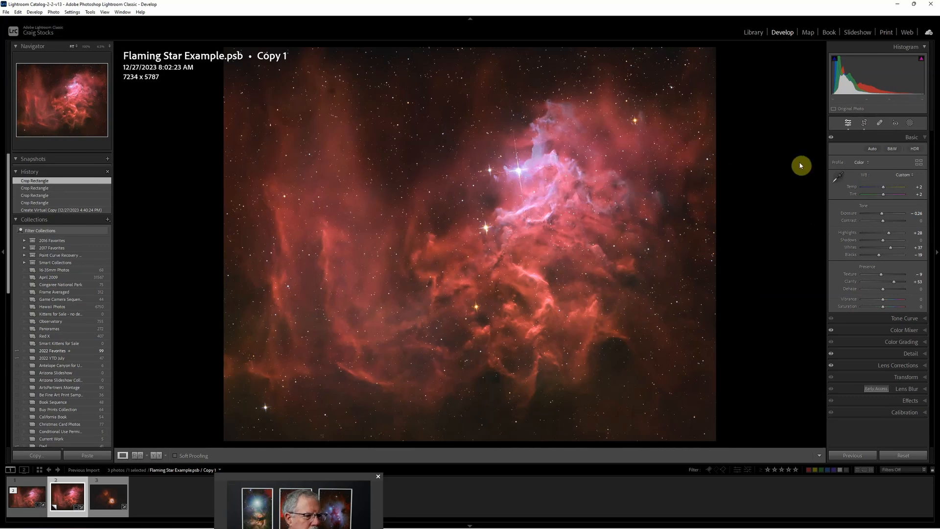
Export the cropped virtual copy from the Library using the UDRO JPEG preset, reviewing its sizing, sharpening and watermark settings.
click(753, 32)
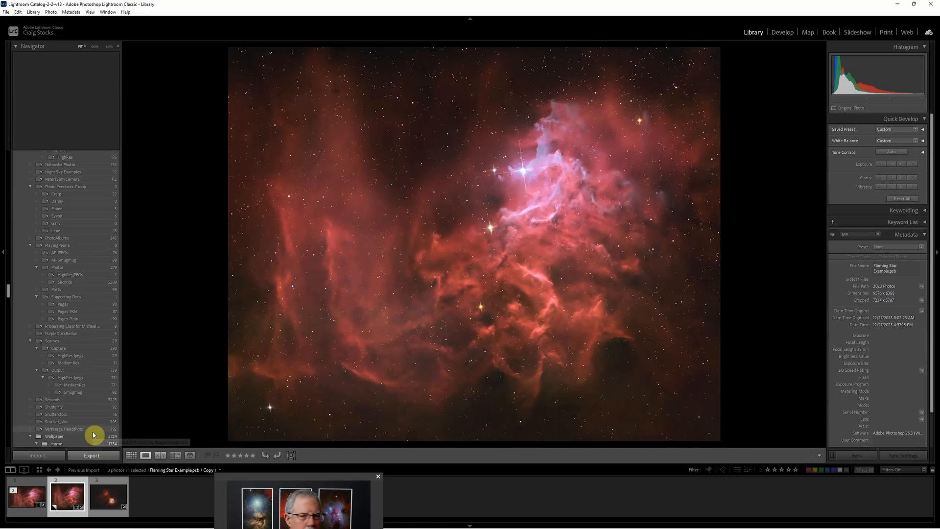
click(96, 456)
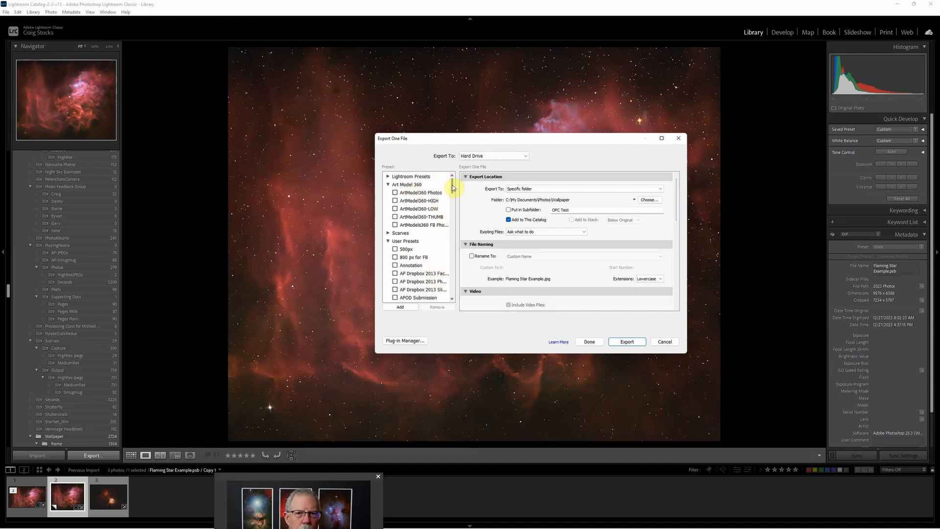
drag(453, 187, 452, 274)
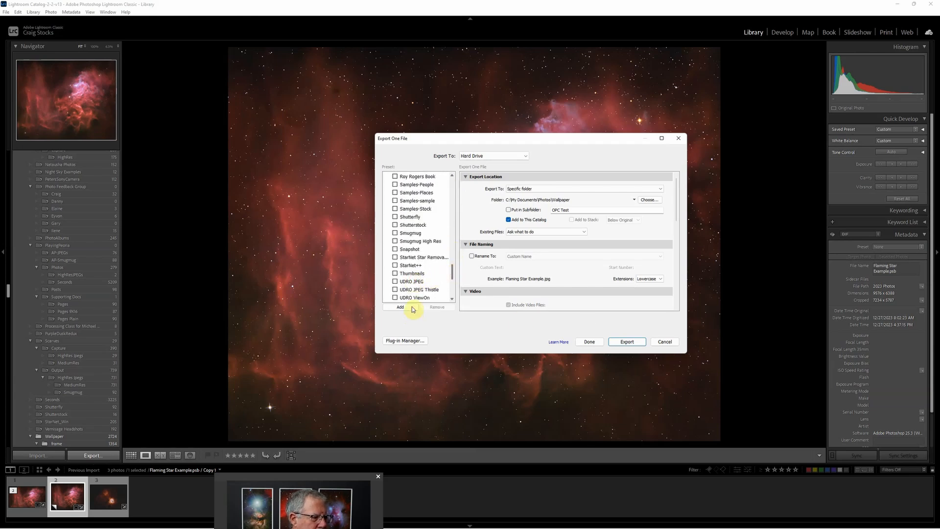
click(420, 284)
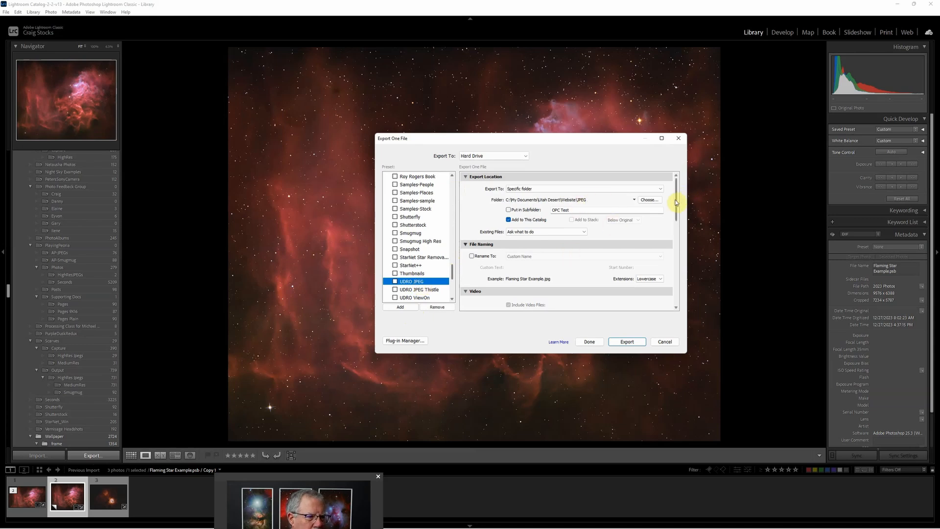
drag(676, 203, 675, 251)
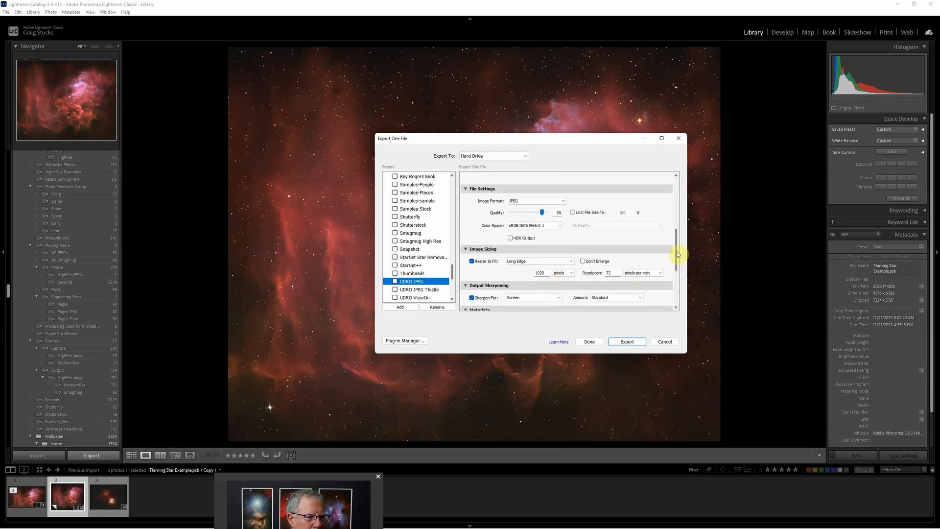
scroll(675, 252, down, 1)
drag(676, 251, 673, 283)
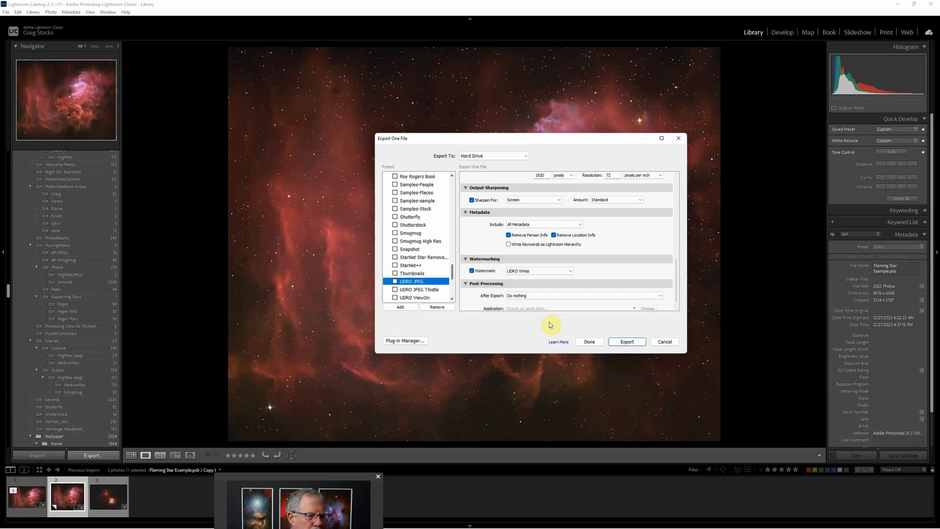
click(626, 341)
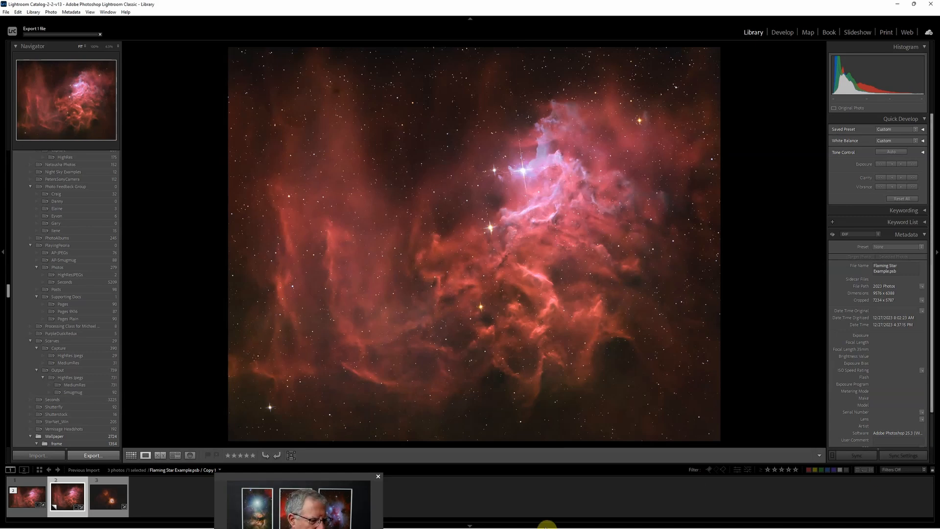
View the exported Flaming Star Example.jpg from the Utah Desert\Website\JPEG folder in File Explorer, and return to Lightroom Classic.
mouse_move(510, 527)
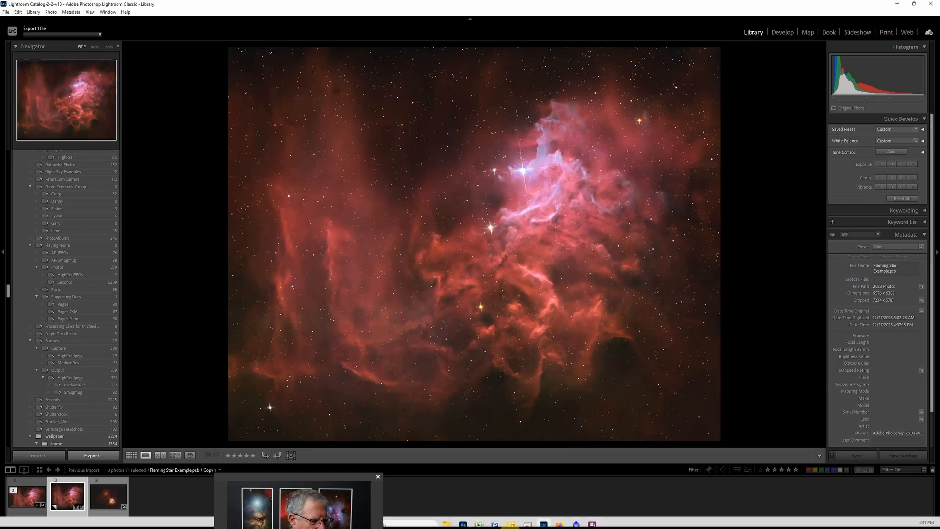
click(447, 523)
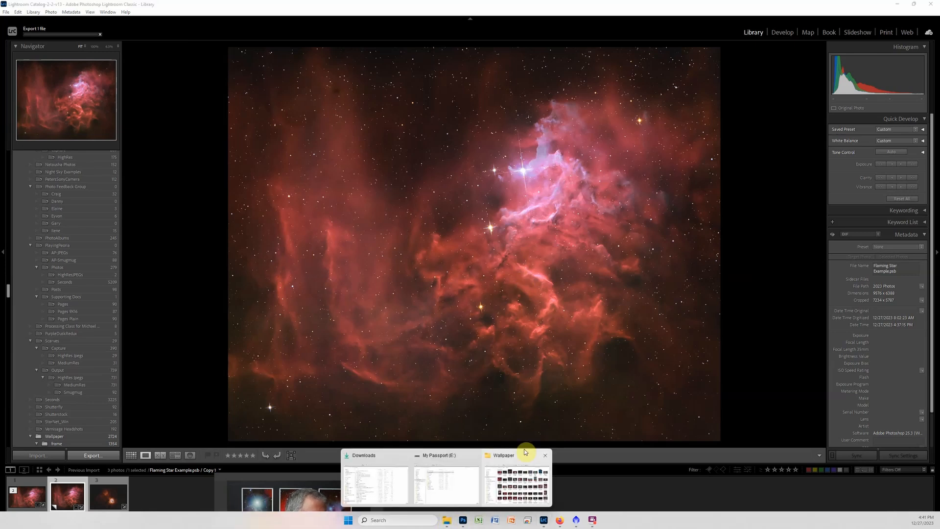
click(519, 498)
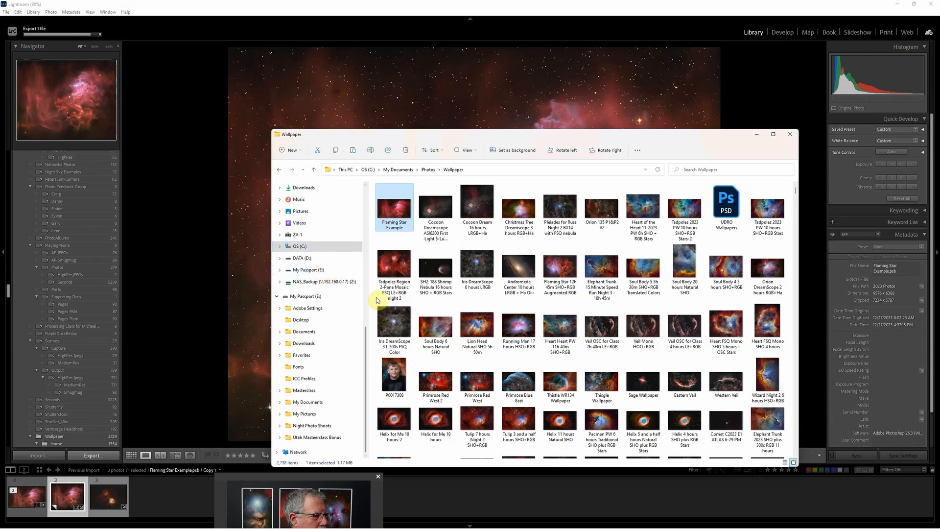
drag(365, 329, 361, 185)
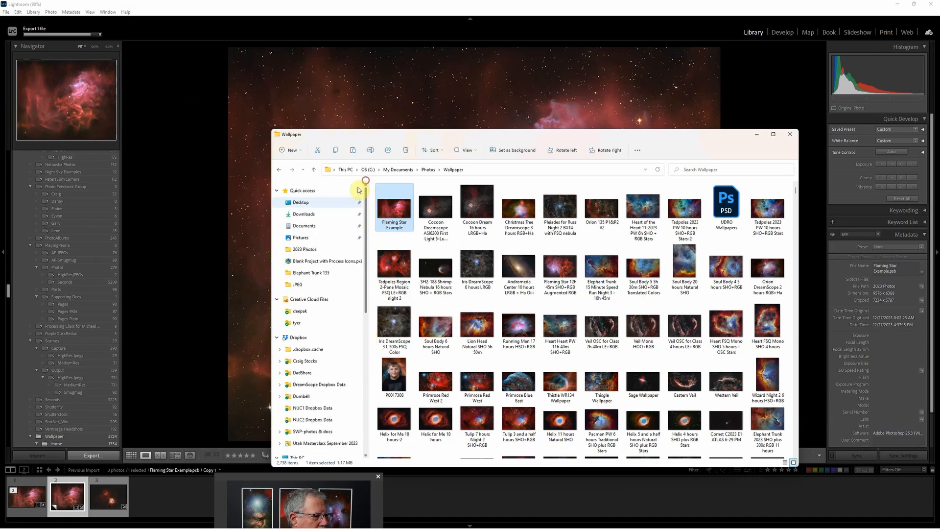
click(323, 284)
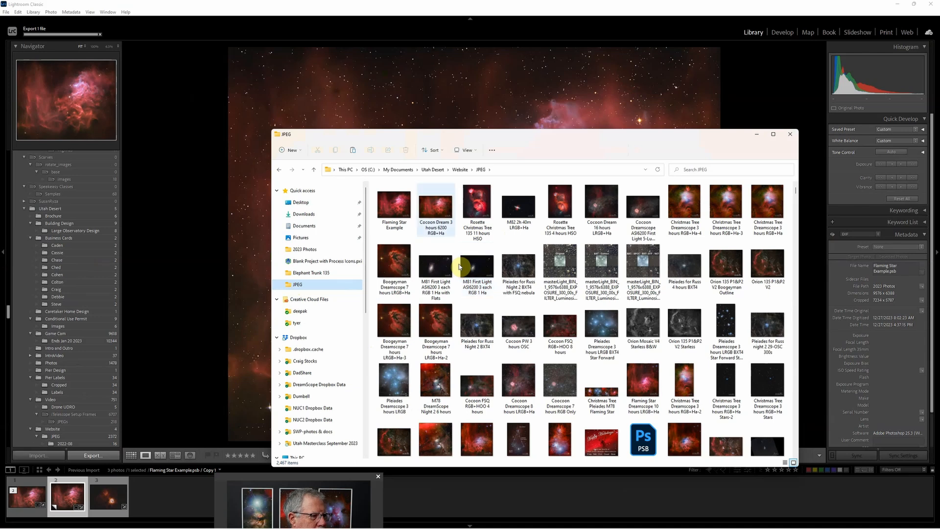
mouse_move(398, 208)
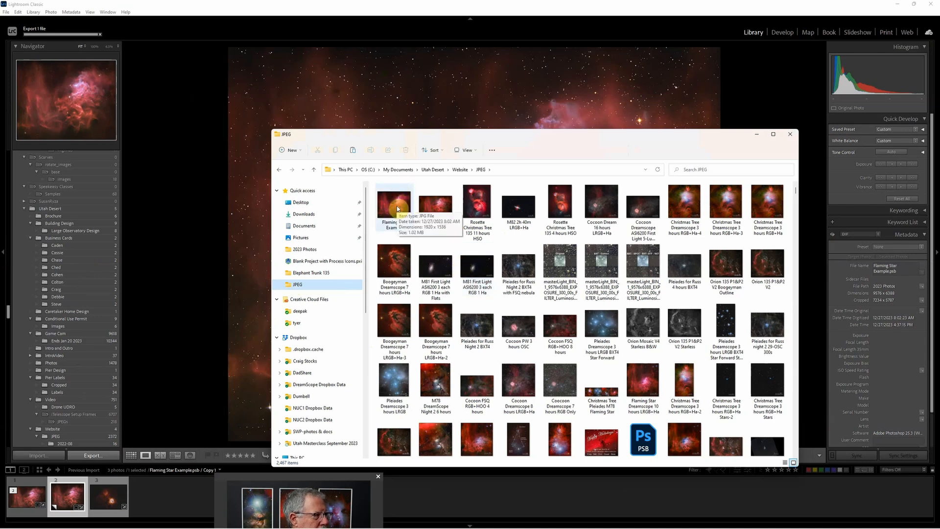
double_click(399, 208)
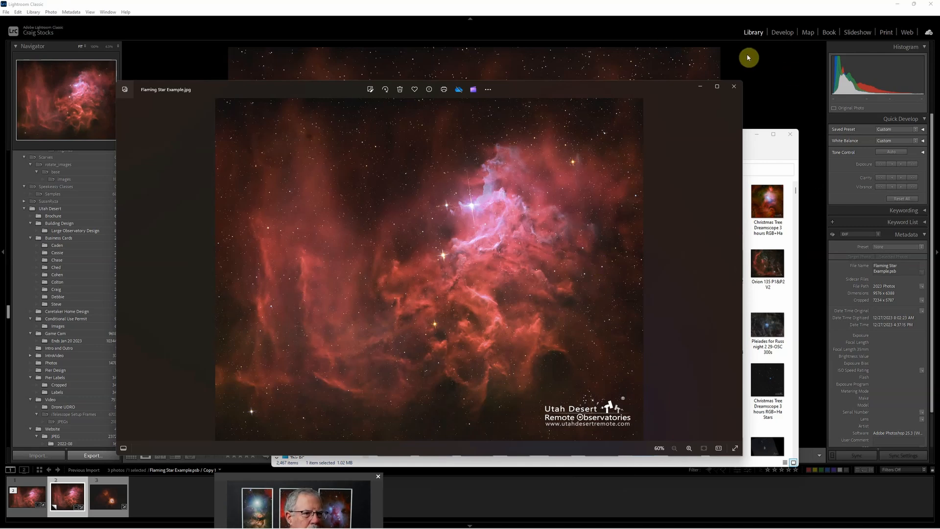
click(633, 16)
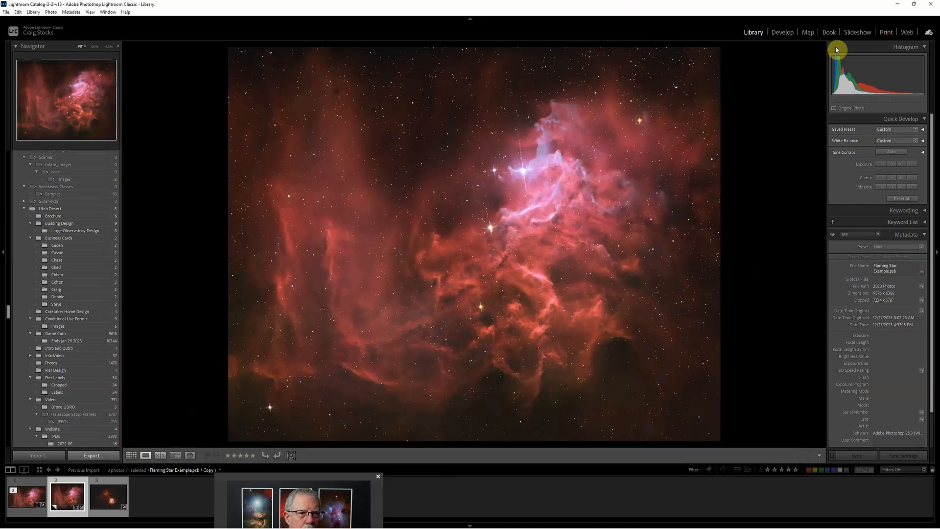